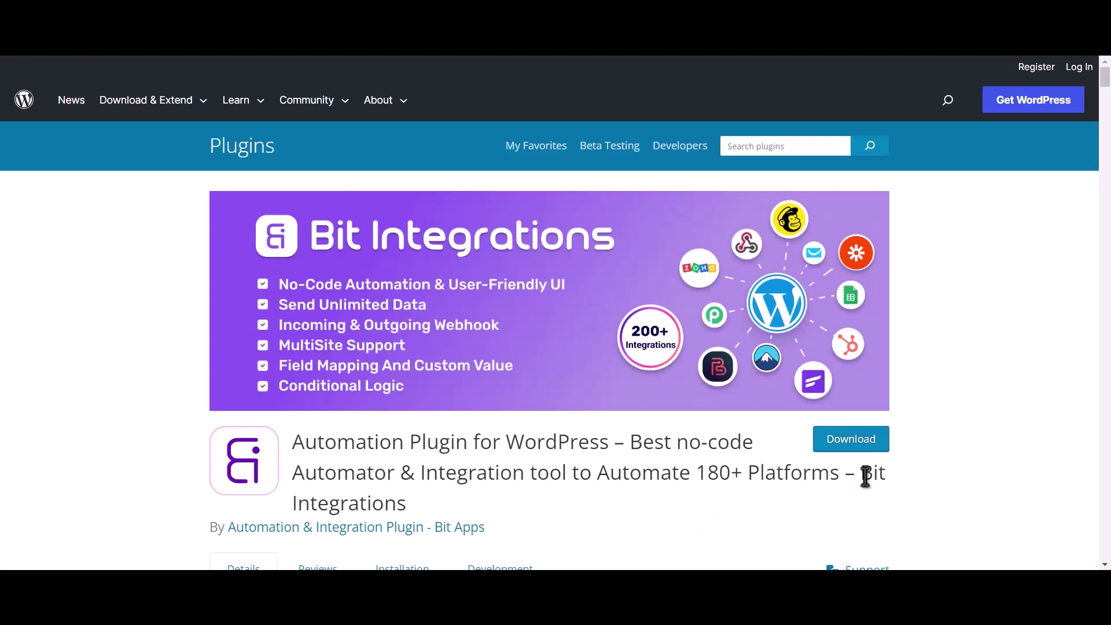
Step: Highlight the Bit Integrations plugin name on WordPress.org, then move to the site's Bit Integrations admin page
drag(862, 474, 874, 498)
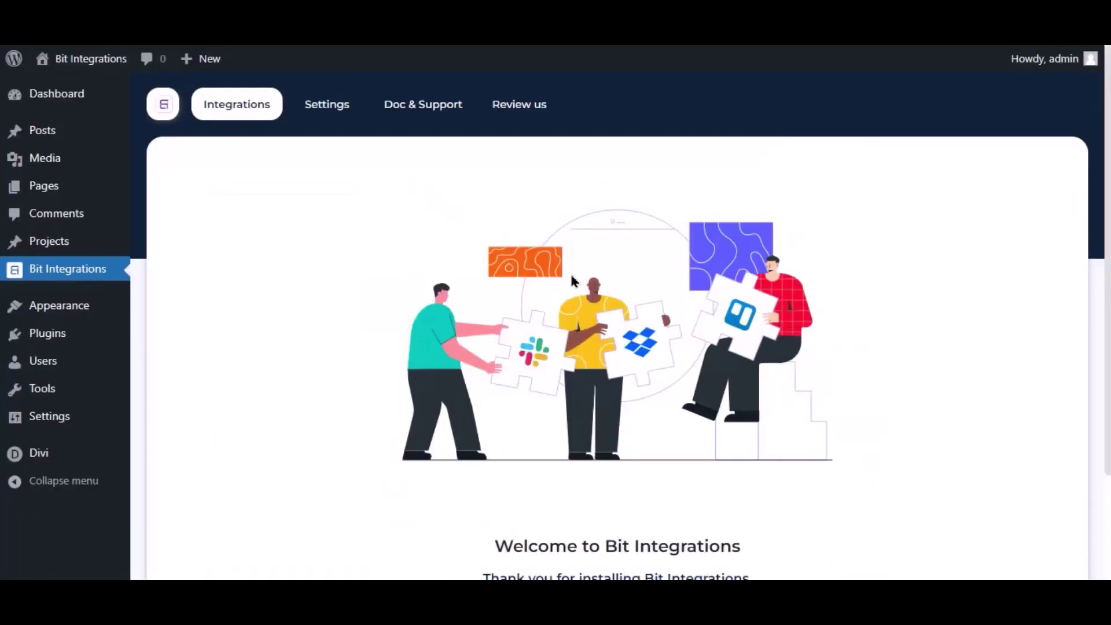
scroll(635, 394, down, 3)
Step: Create a new integration triggered by Divi's Contact Form and continue to the actions
click(613, 485)
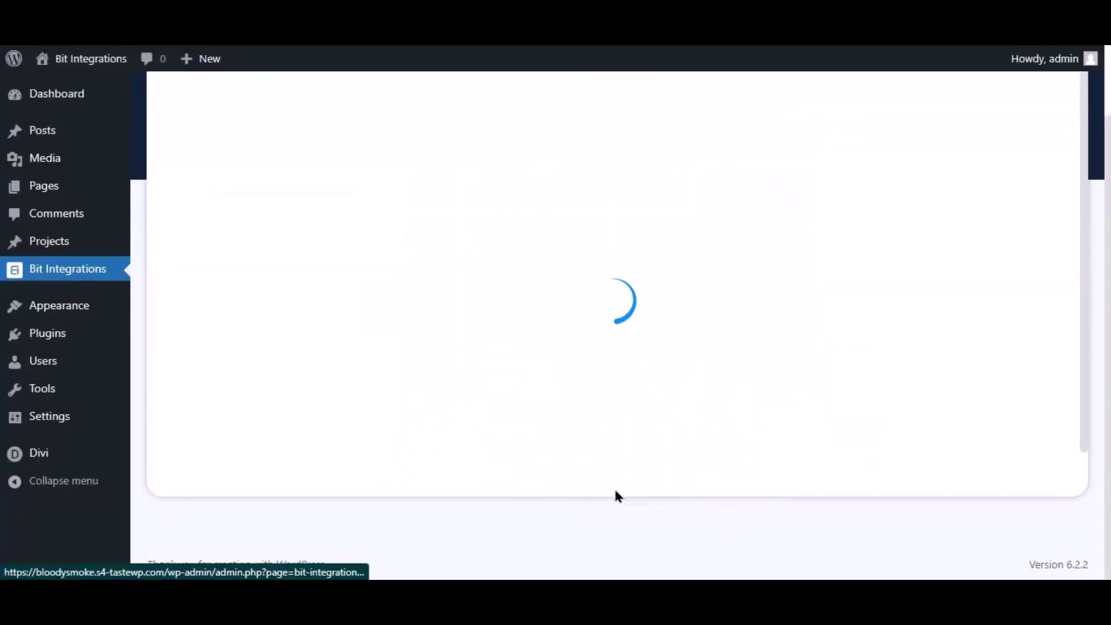
click(570, 207)
text(divi)
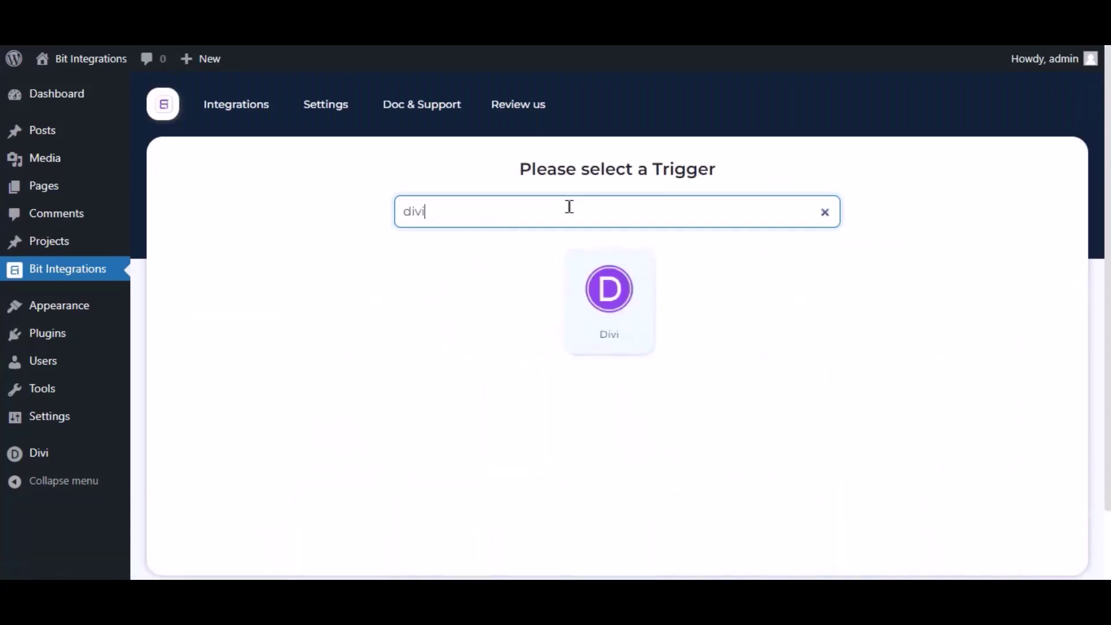
click(612, 305)
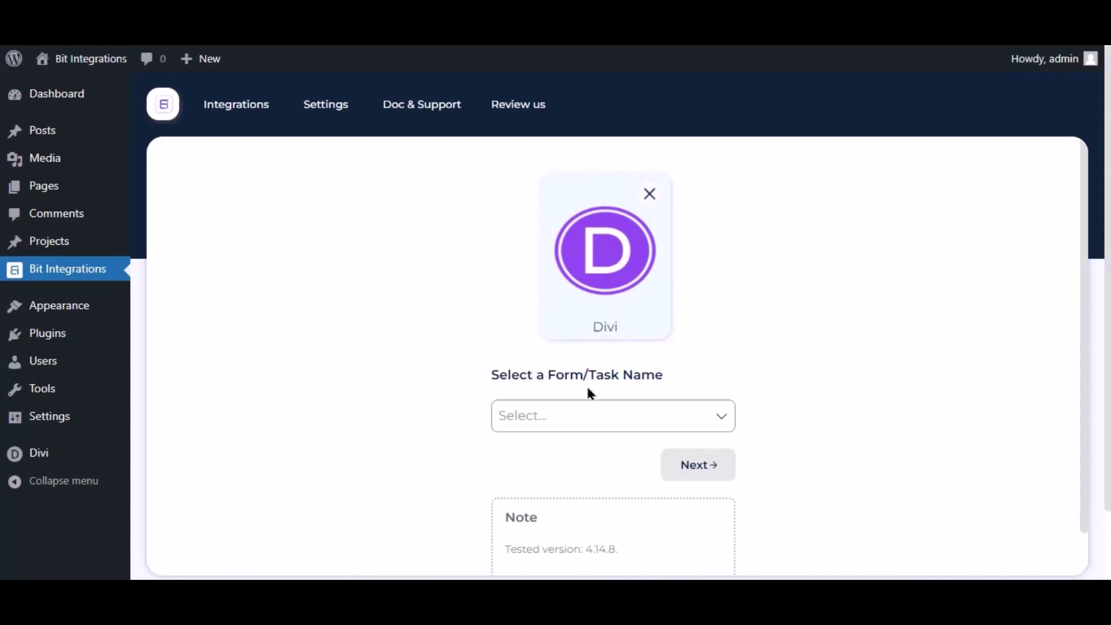
click(567, 417)
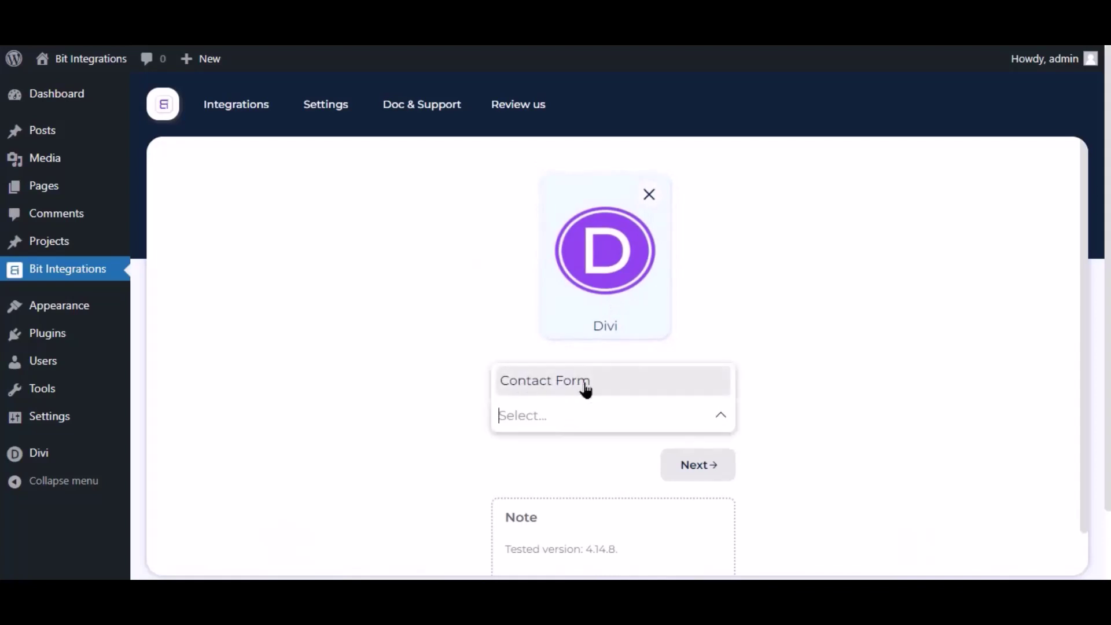
click(586, 388)
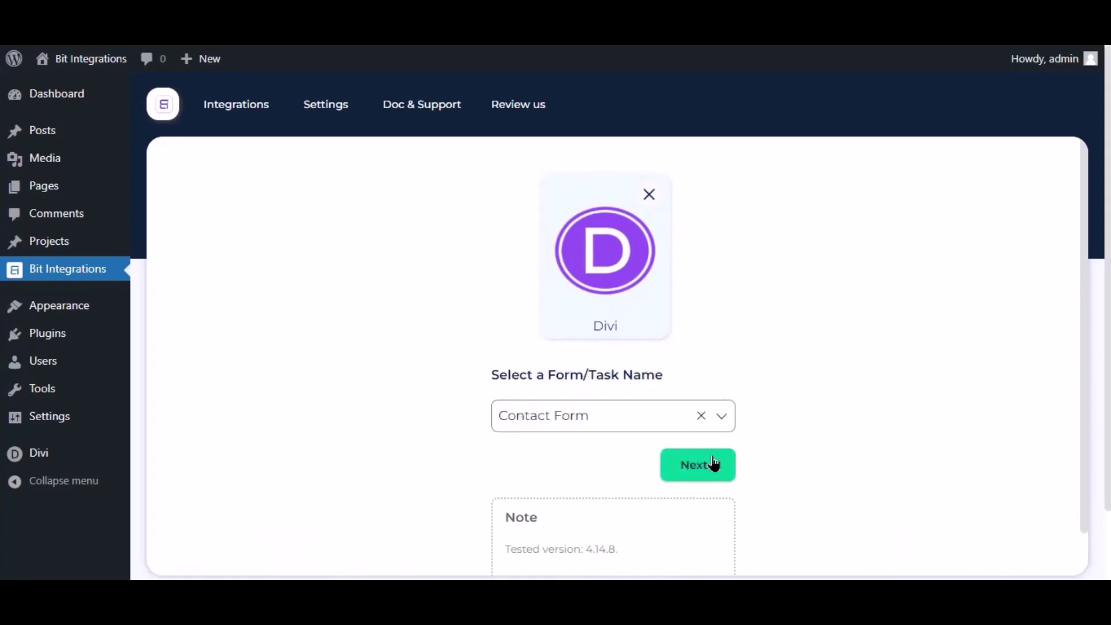
click(712, 464)
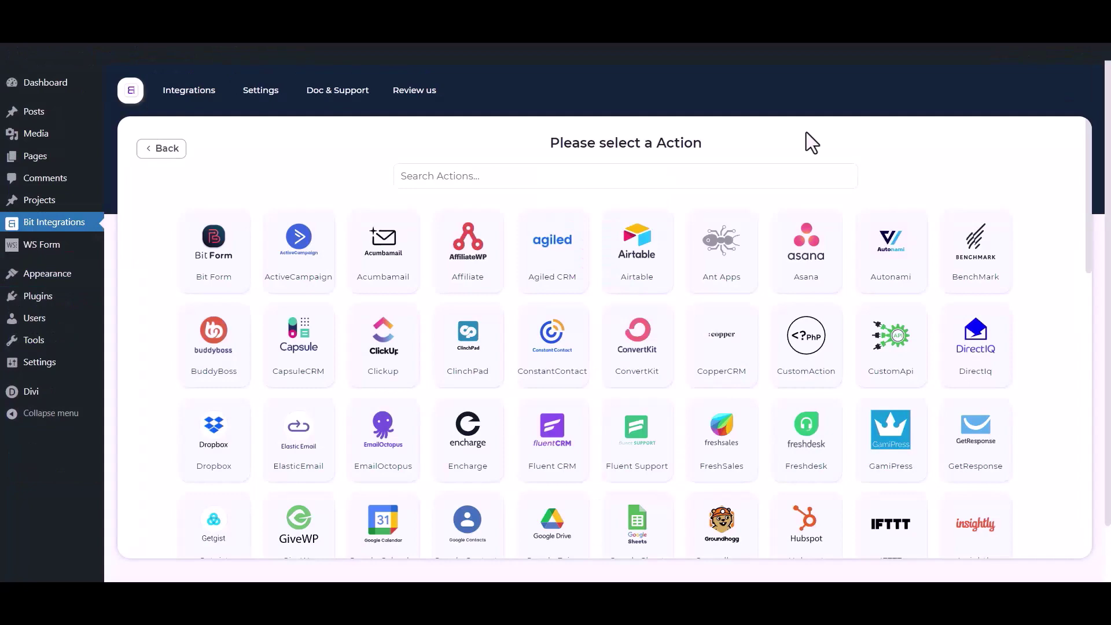
Step: Search the available actions for 'mail chimp'
click(690, 180)
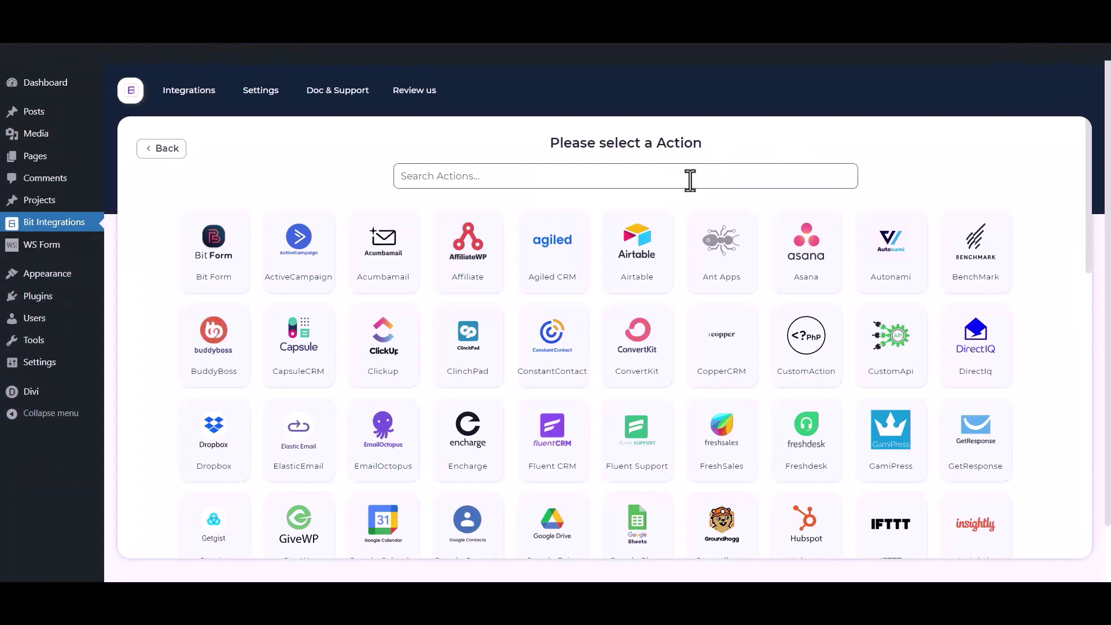
text(mail)
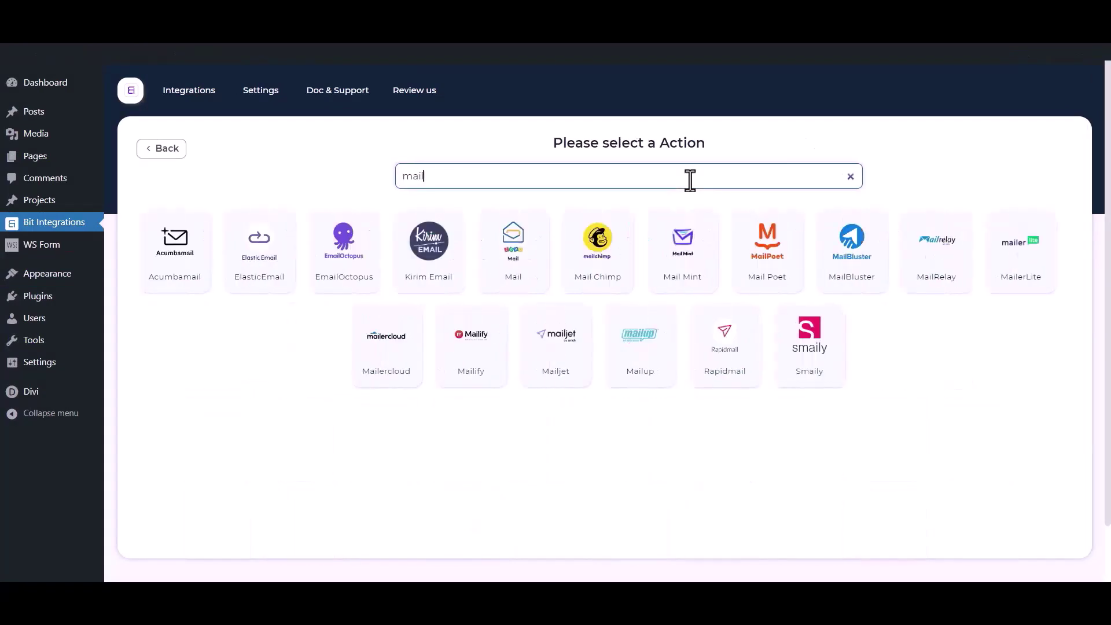
text( chimp)
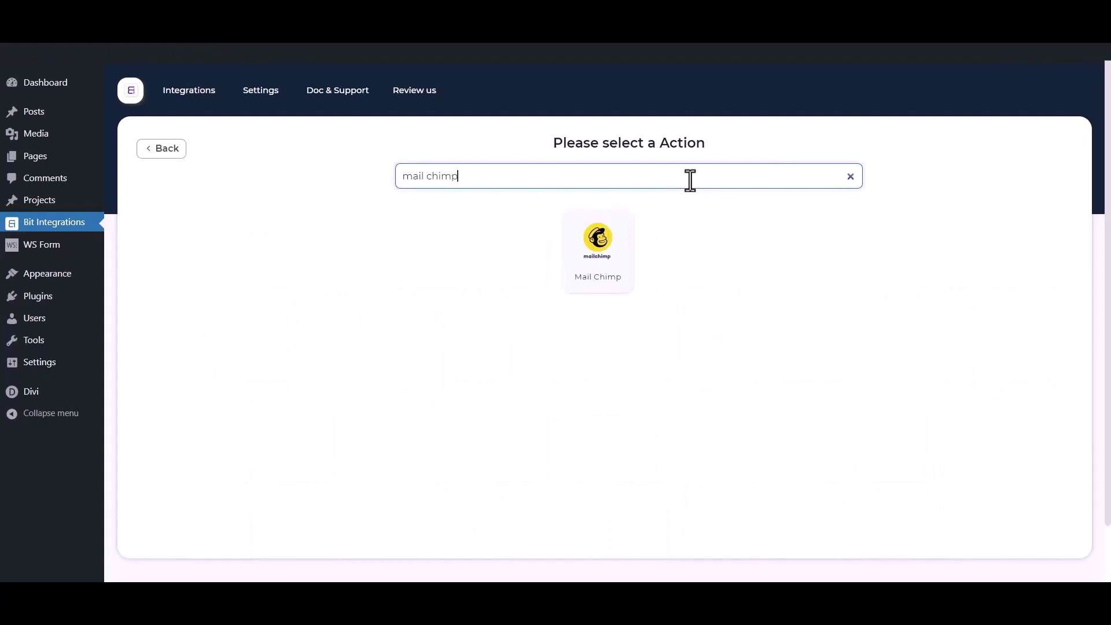
Step: Pick Mail Chimp as the action and point out its name, Client id and Client secret fields
click(629, 256)
drag(278, 241, 127, 241)
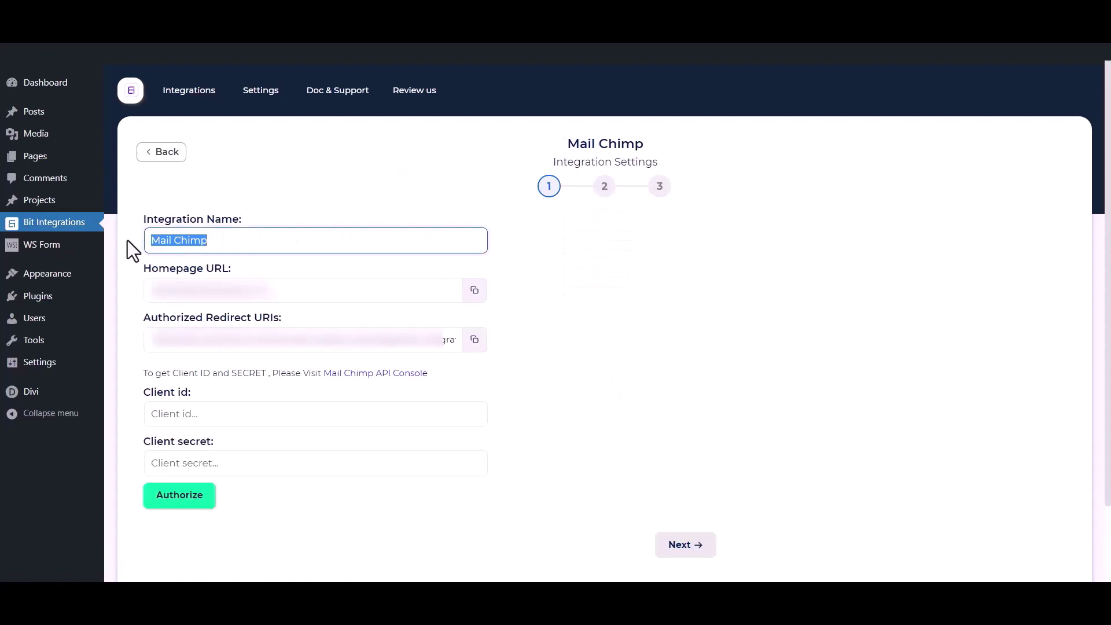
drag(131, 391, 192, 391)
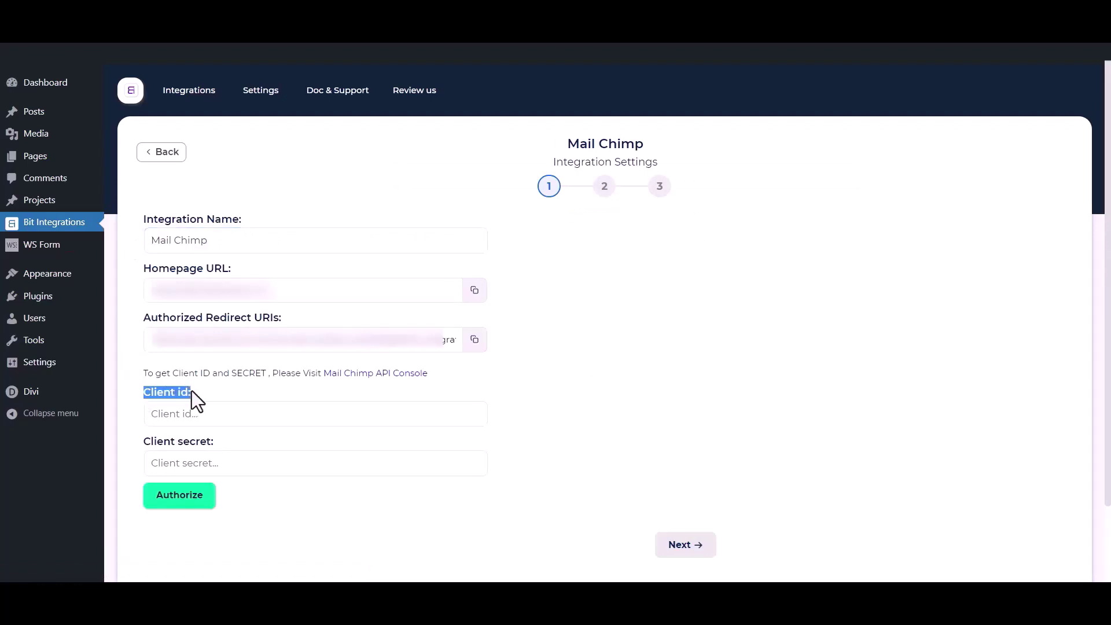
drag(143, 443, 214, 442)
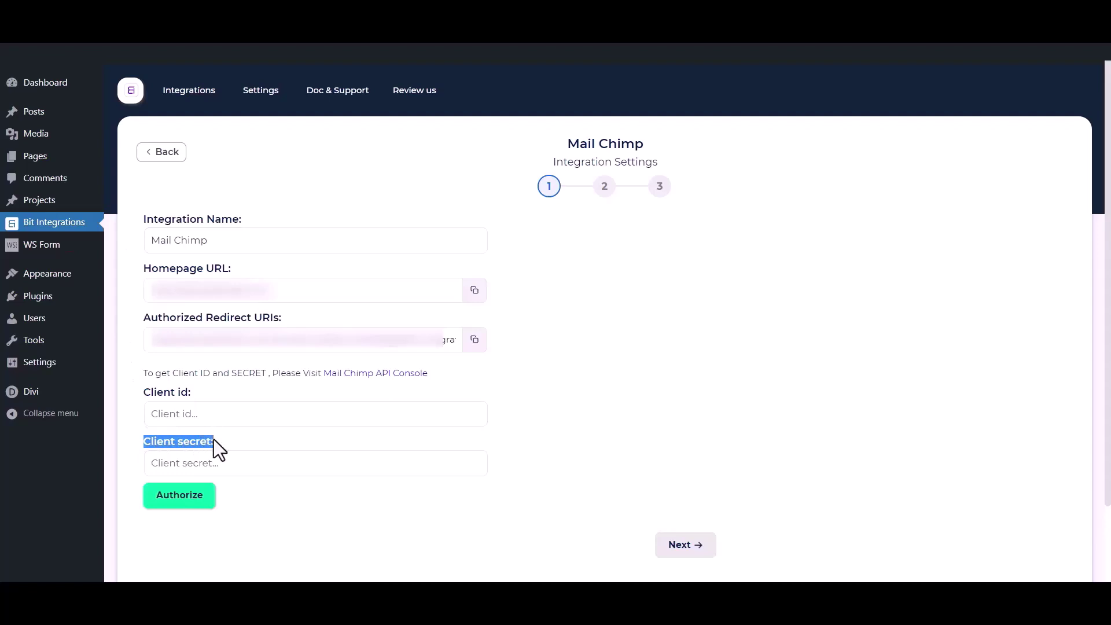
click(235, 384)
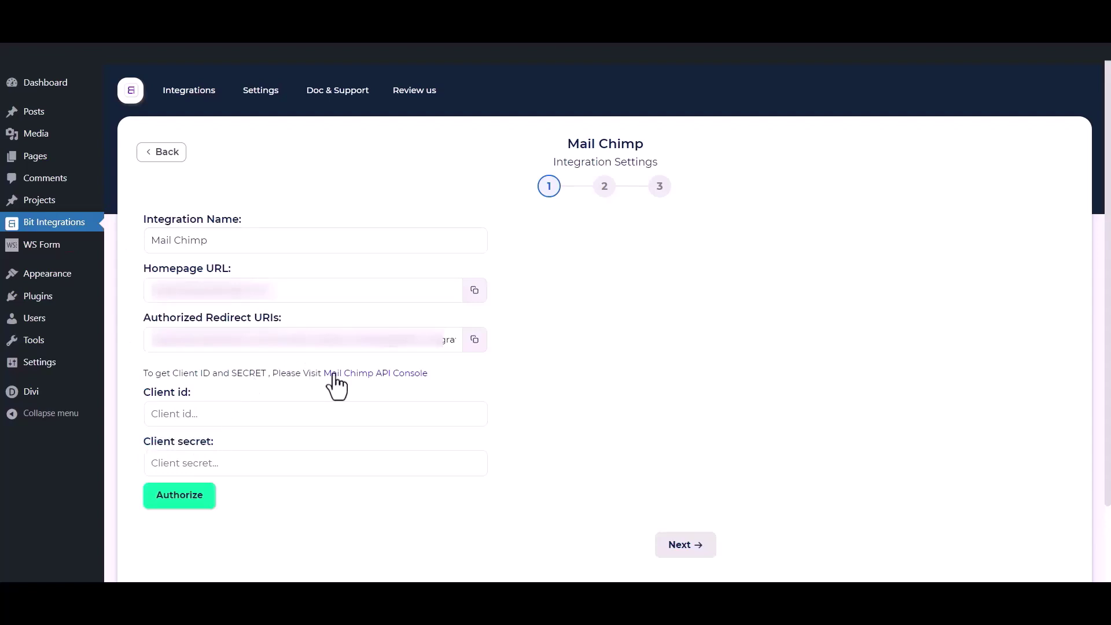
Step: Register a Mailchimp app named 'Bit Integrations' with description 'test' and organization 'Bit Apps'
click(386, 374)
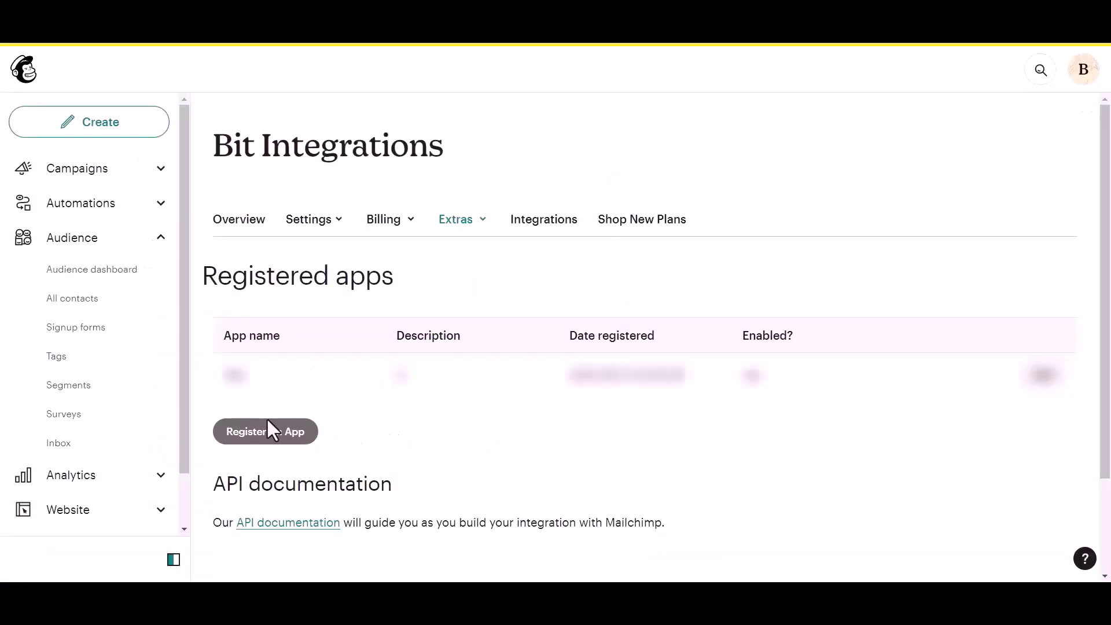
click(244, 435)
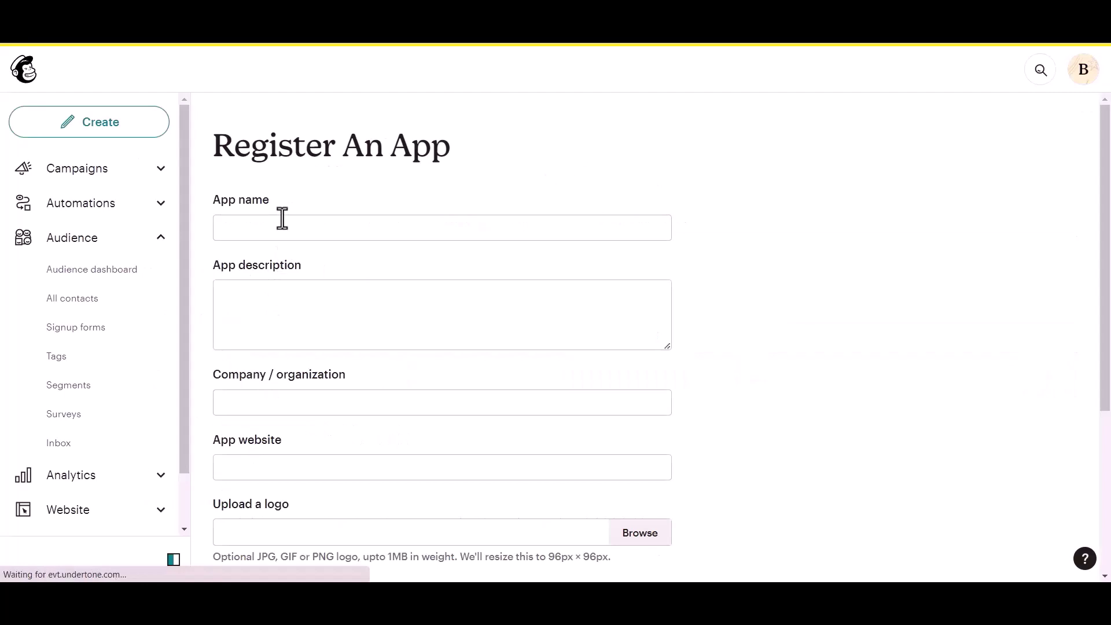
click(272, 224)
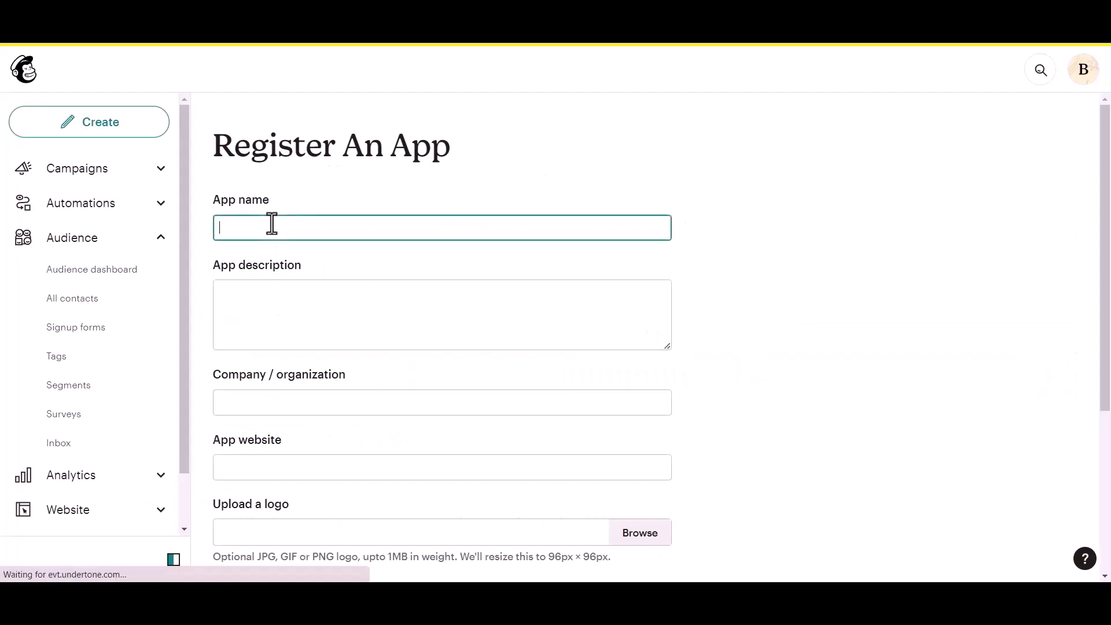
text(Bit Integrations)
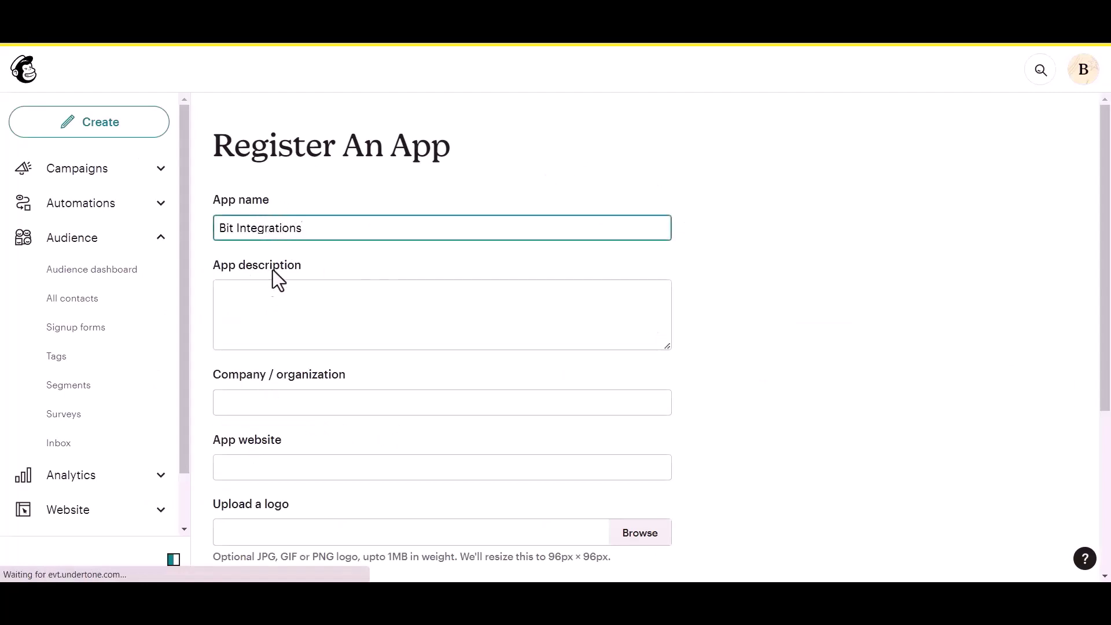
click(248, 312)
text(test)
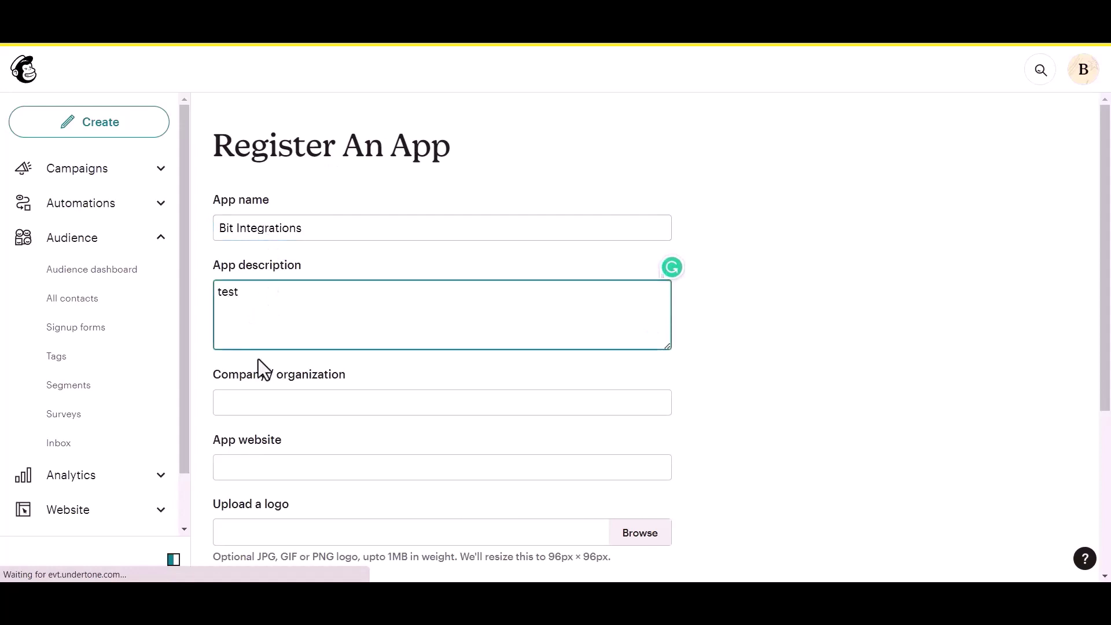
click(267, 405)
text(Bit Apps)
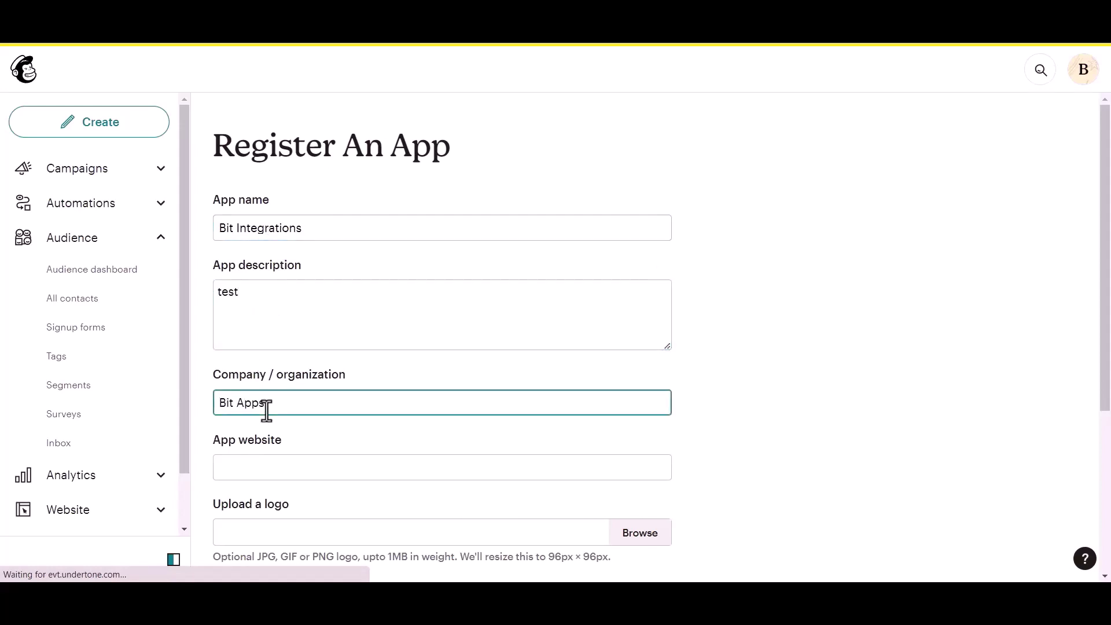
scroll(271, 410, down, 1)
click(285, 398)
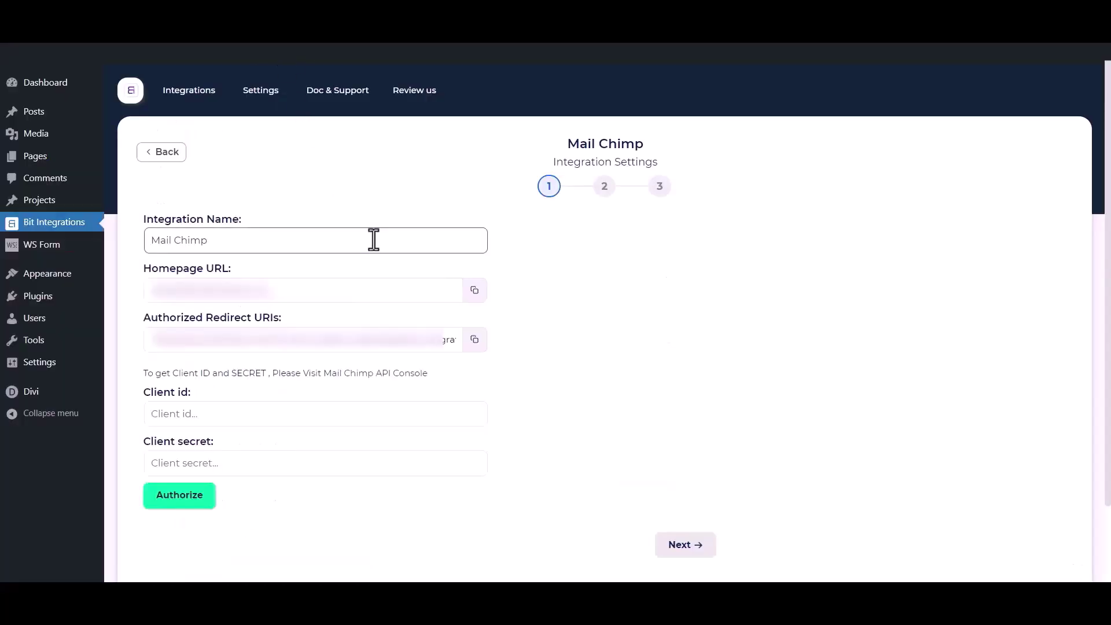
Step: Paste the site's homepage URL as App website and Bit Integrations' redirect URI as Redirect URI
click(473, 292)
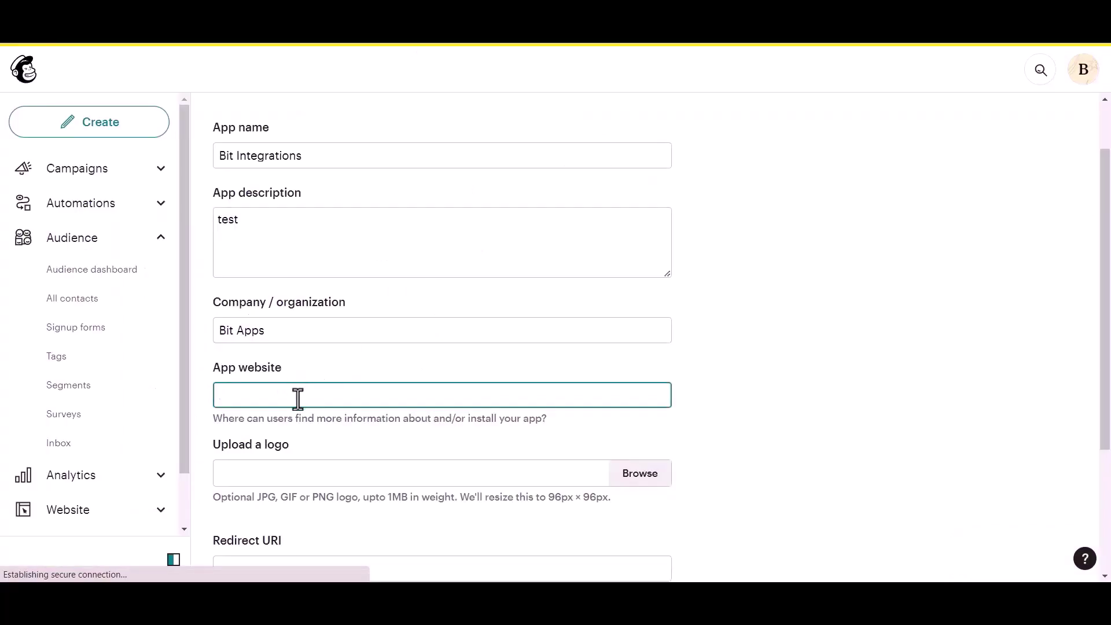
key(ctrl+v)
scroll(298, 400, down, 3)
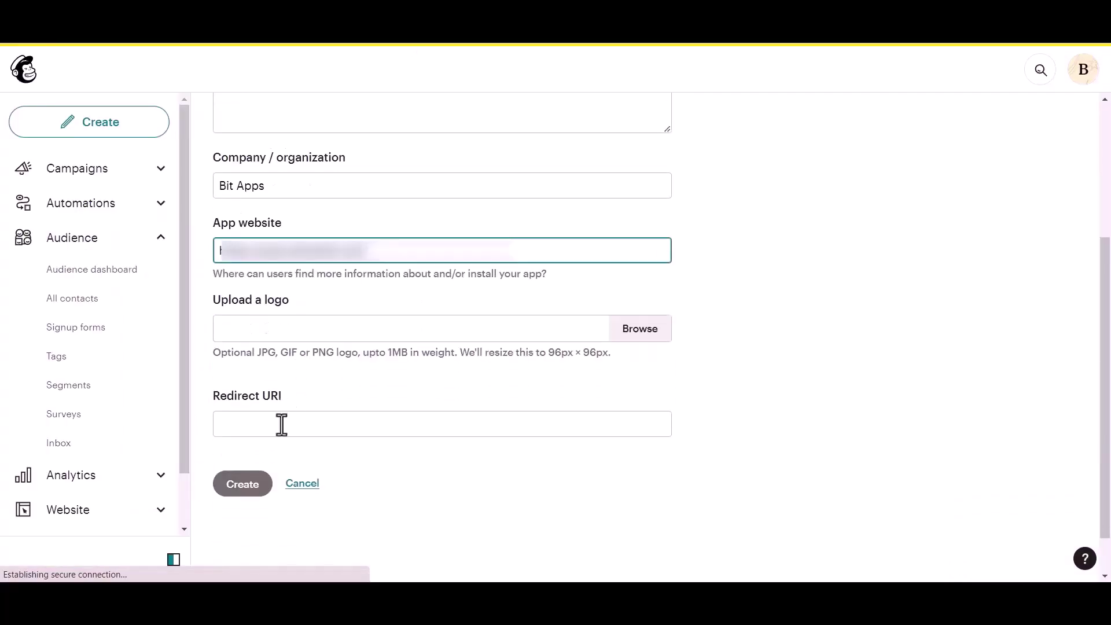
click(282, 425)
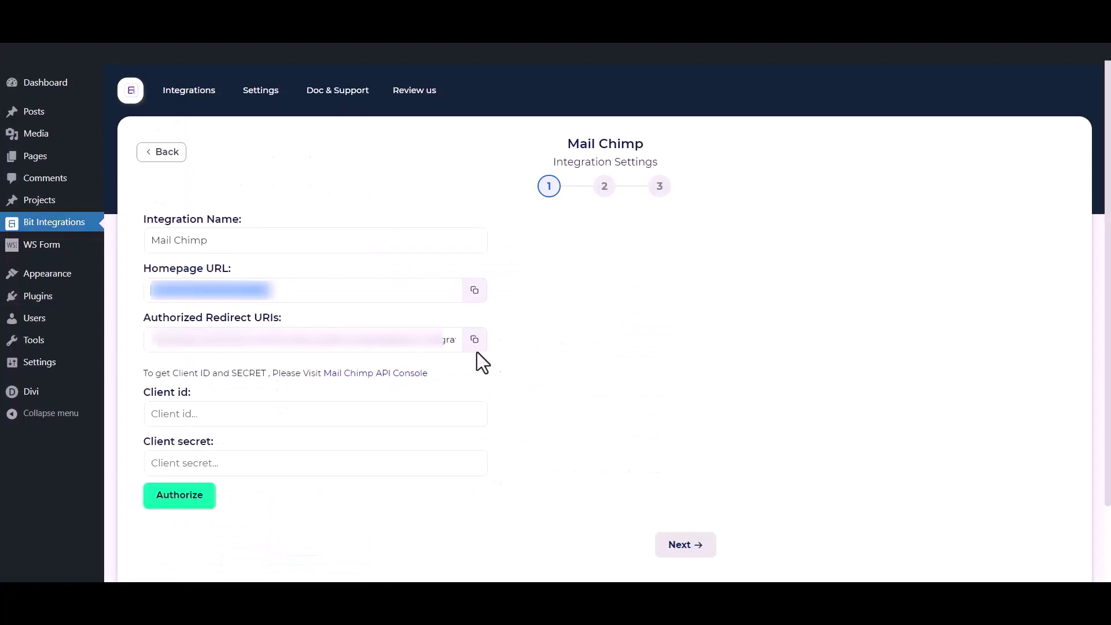
click(474, 340)
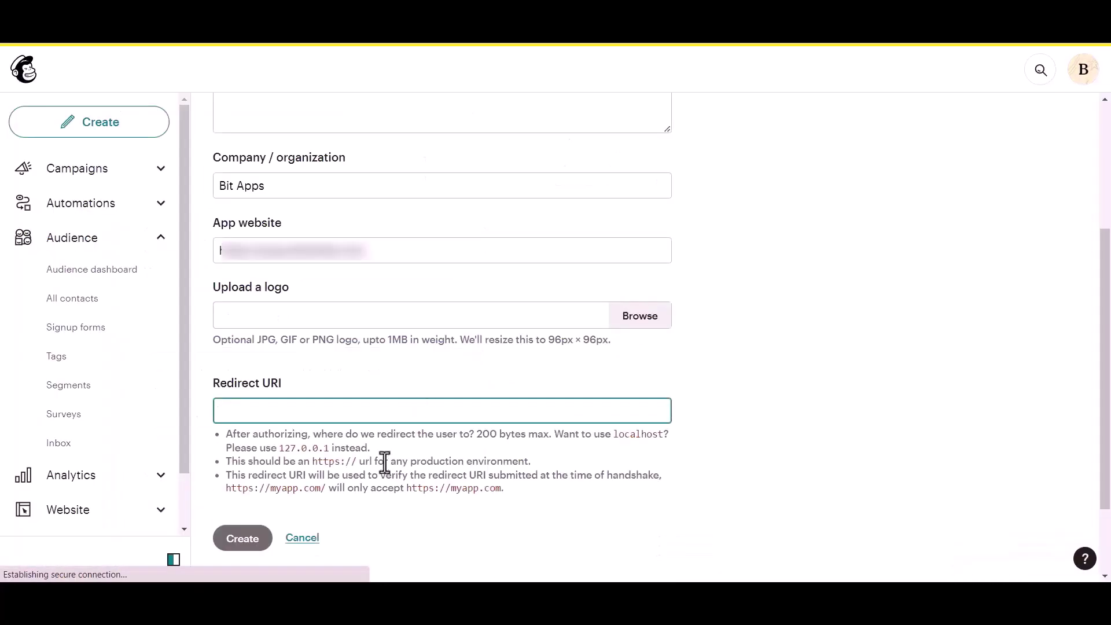
key(ctrl+v)
click(683, 366)
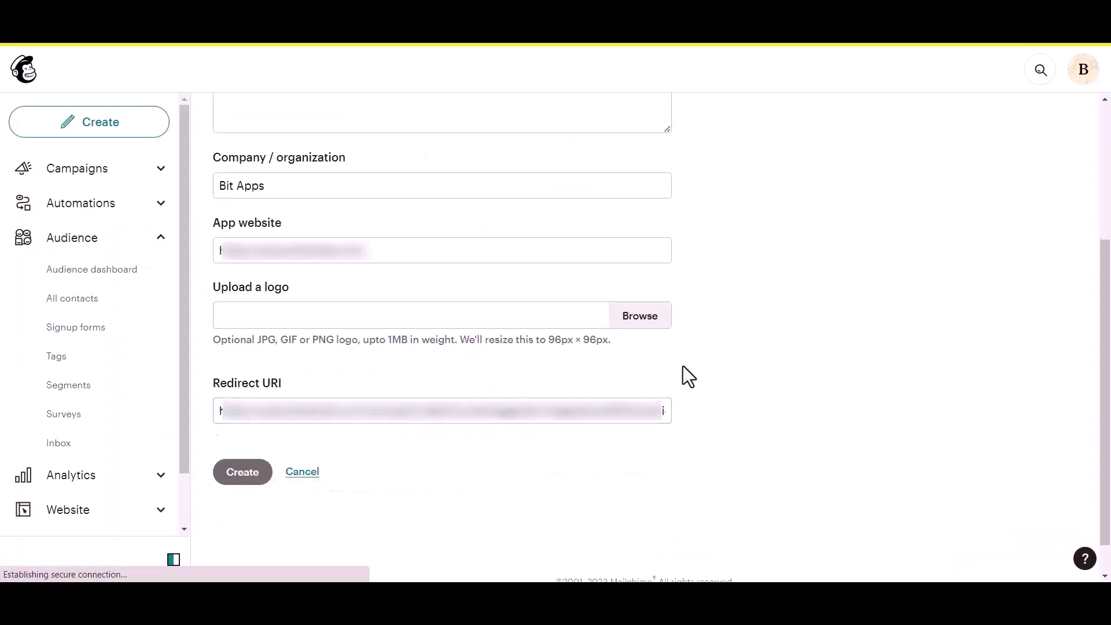
scroll(683, 367, down, 1)
Step: Create the Mailchimp app and point out its generated Client ID and Client Secret
click(243, 432)
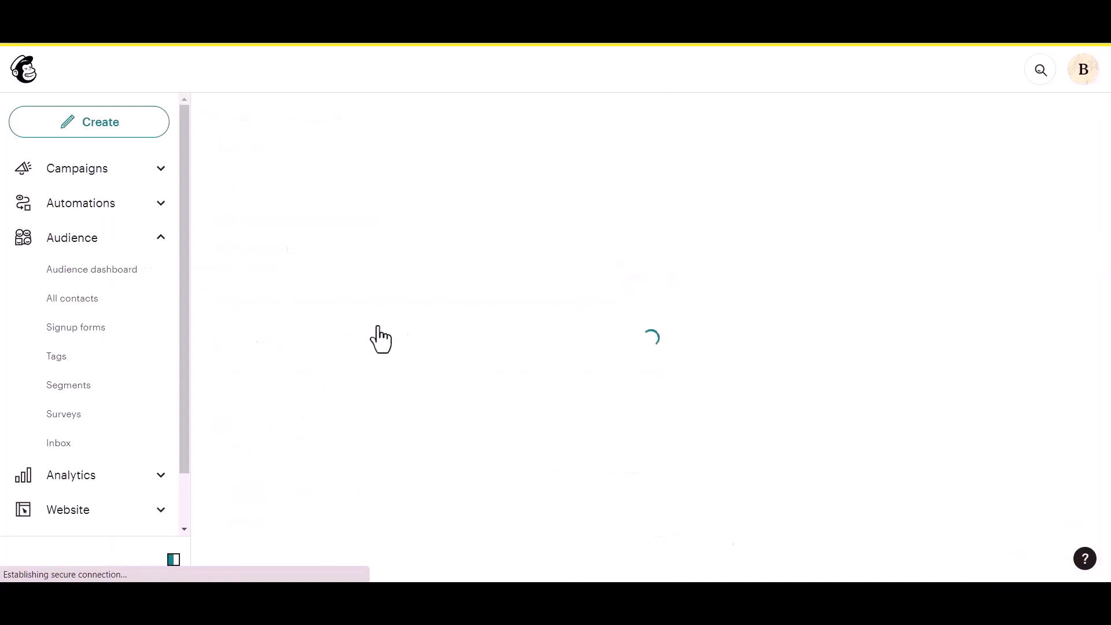
drag(246, 276, 283, 270)
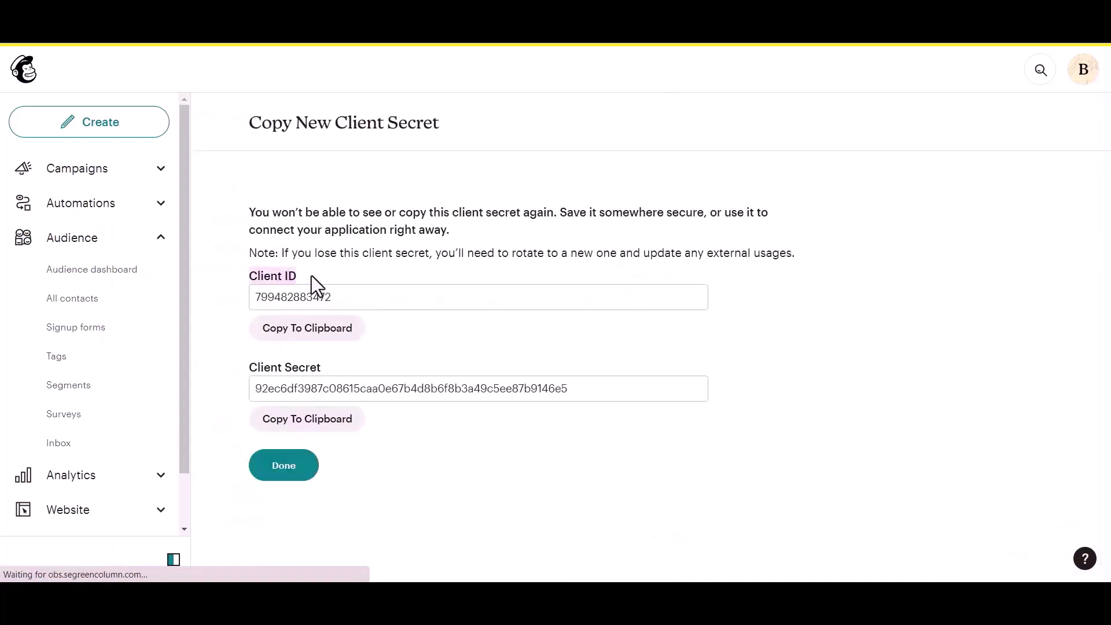
drag(244, 368, 318, 360)
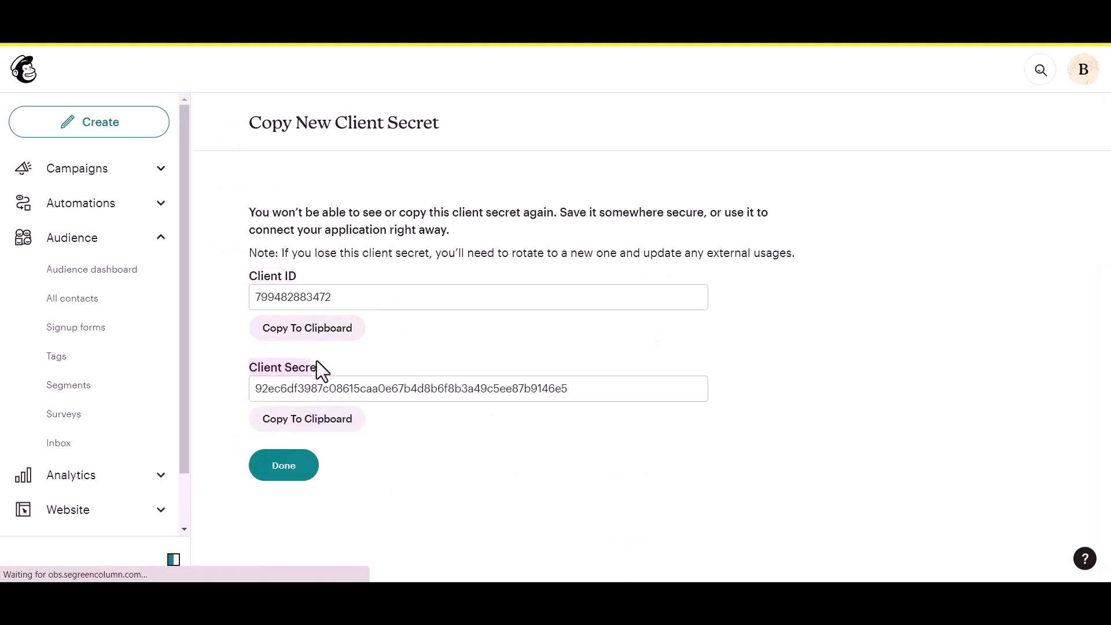
Step: Copy the Client ID and Client Secret into Bit Integrations' Client id and Client secret fields
click(346, 356)
click(339, 338)
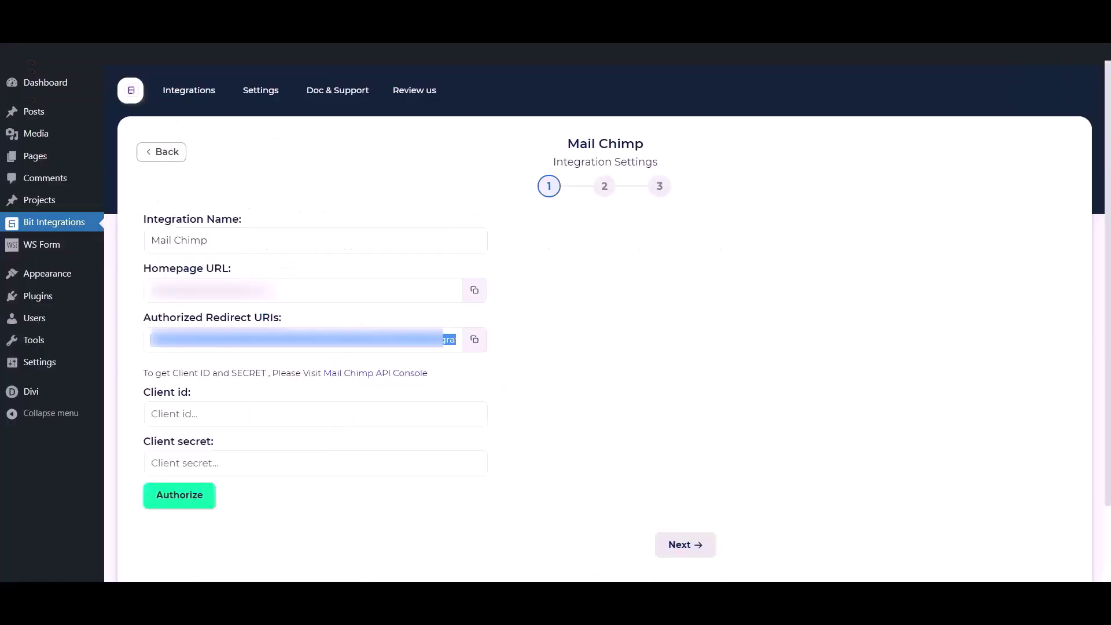
click(300, 418)
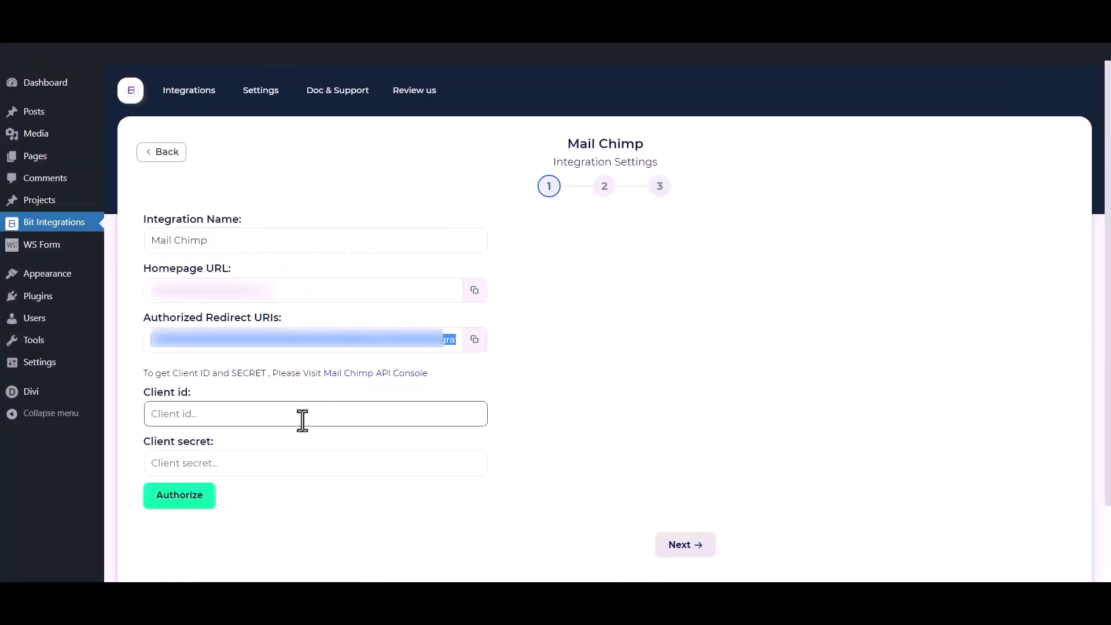
key(ctrl+v)
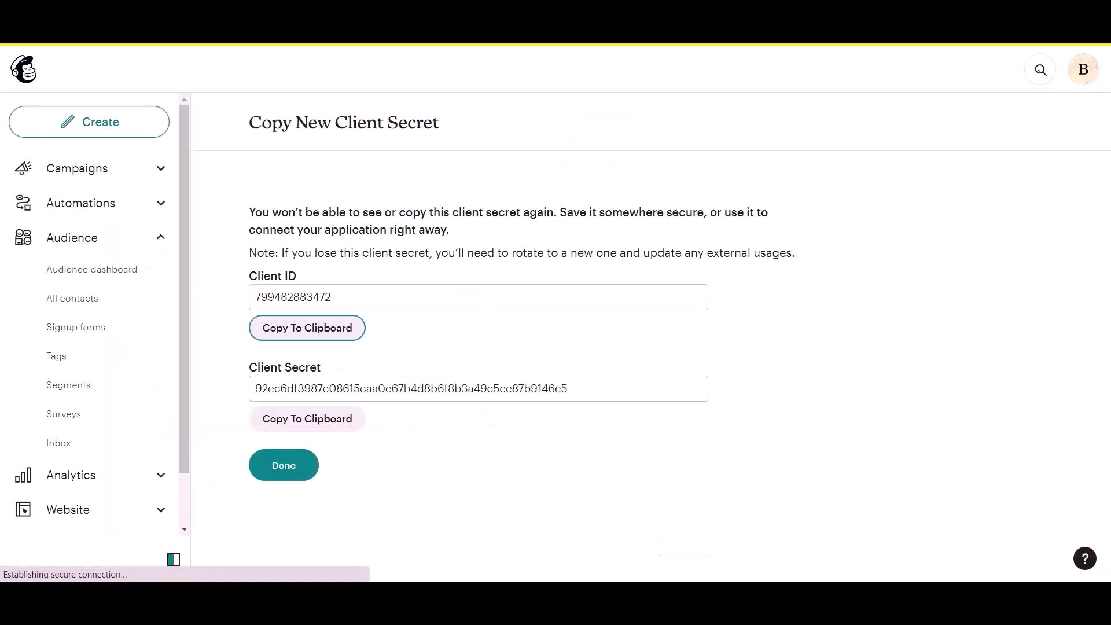
click(307, 427)
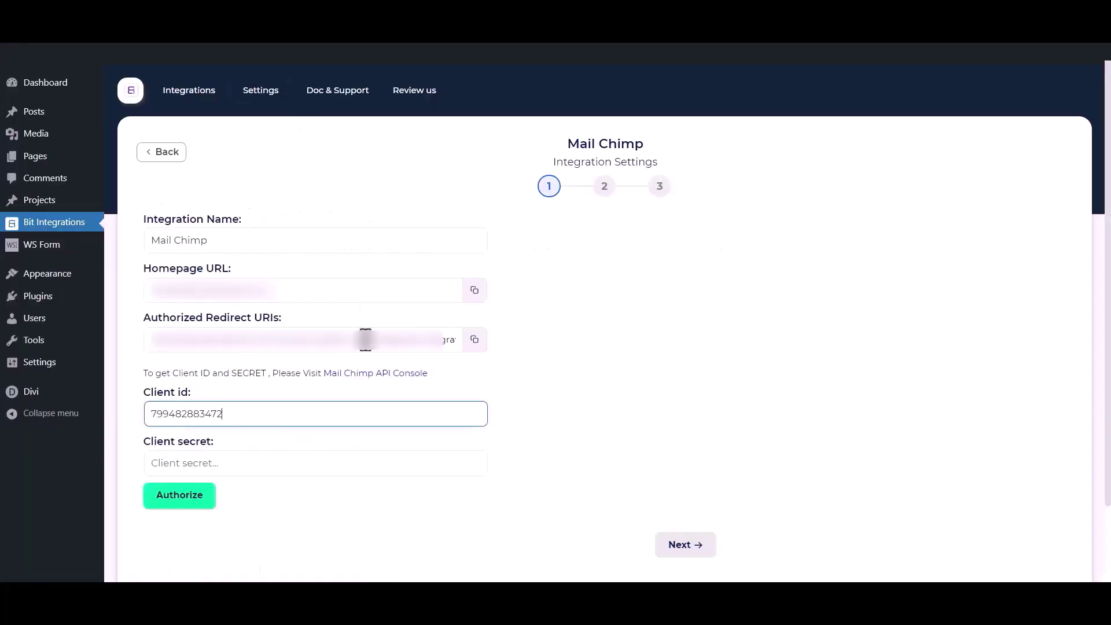
click(311, 460)
key(ctrl+v)
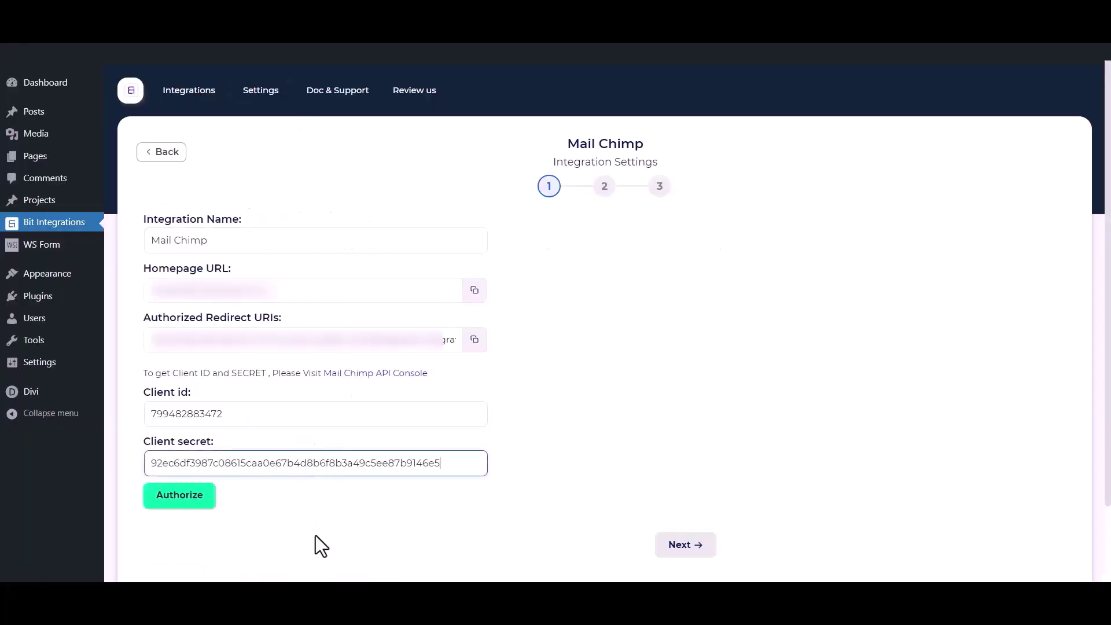
click(316, 535)
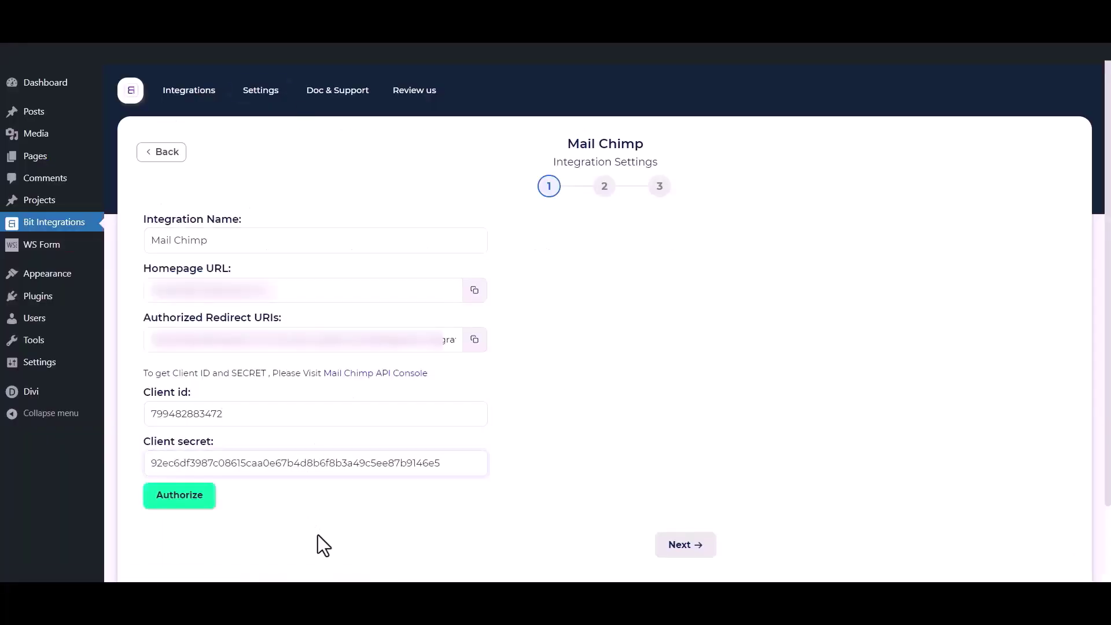
Step: Authorize the connection by logging in to Mailchimp and allowing Bit Integrations access
click(200, 501)
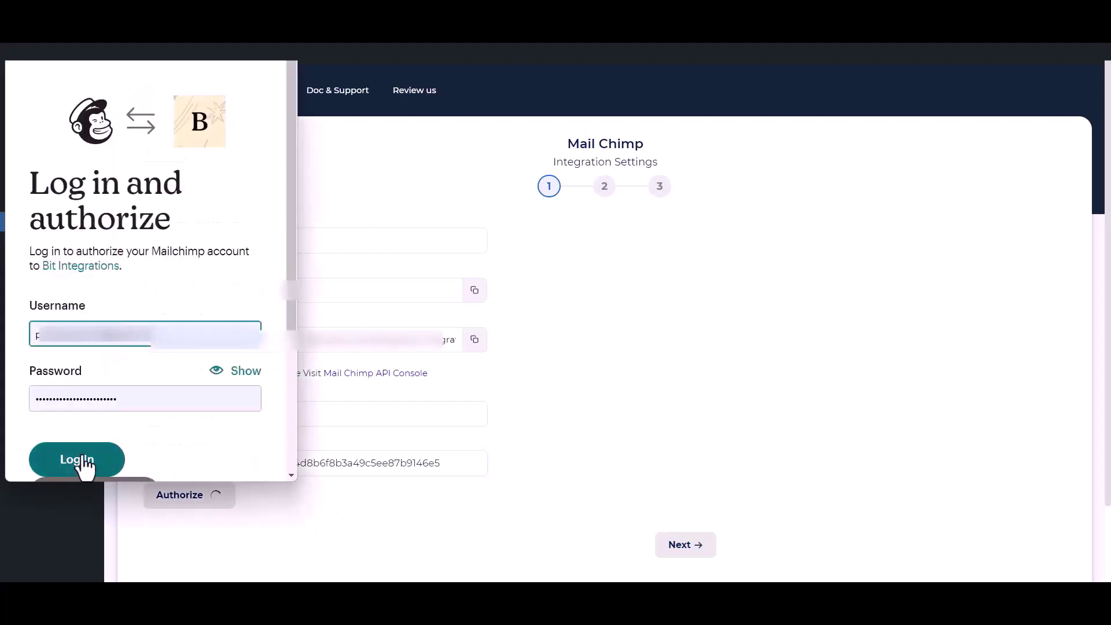
click(77, 460)
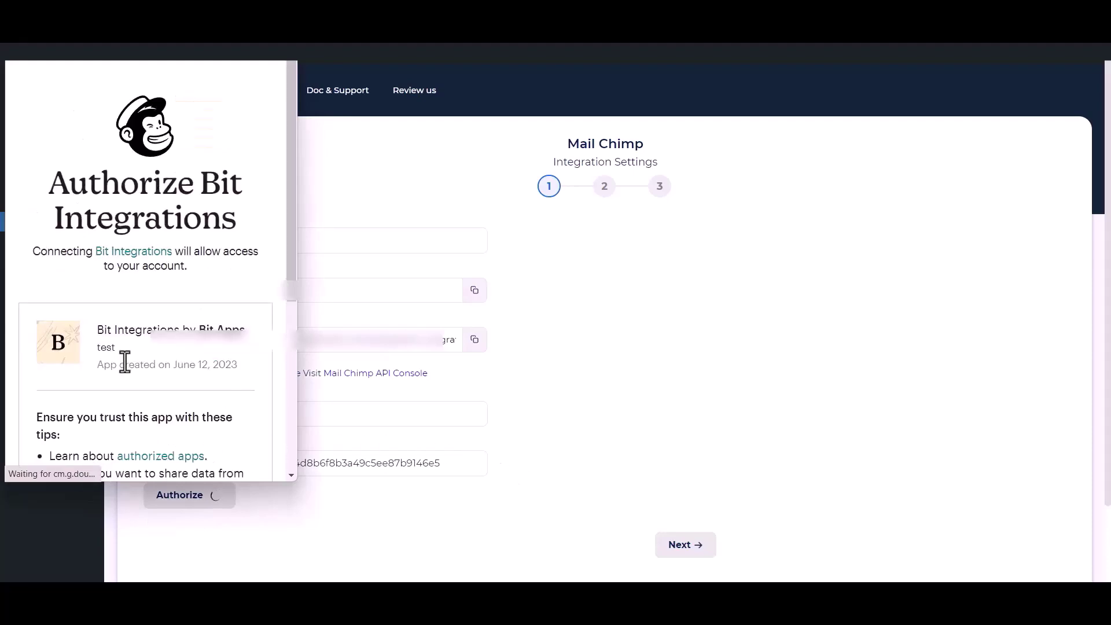
scroll(107, 399, down, 5)
click(36, 440)
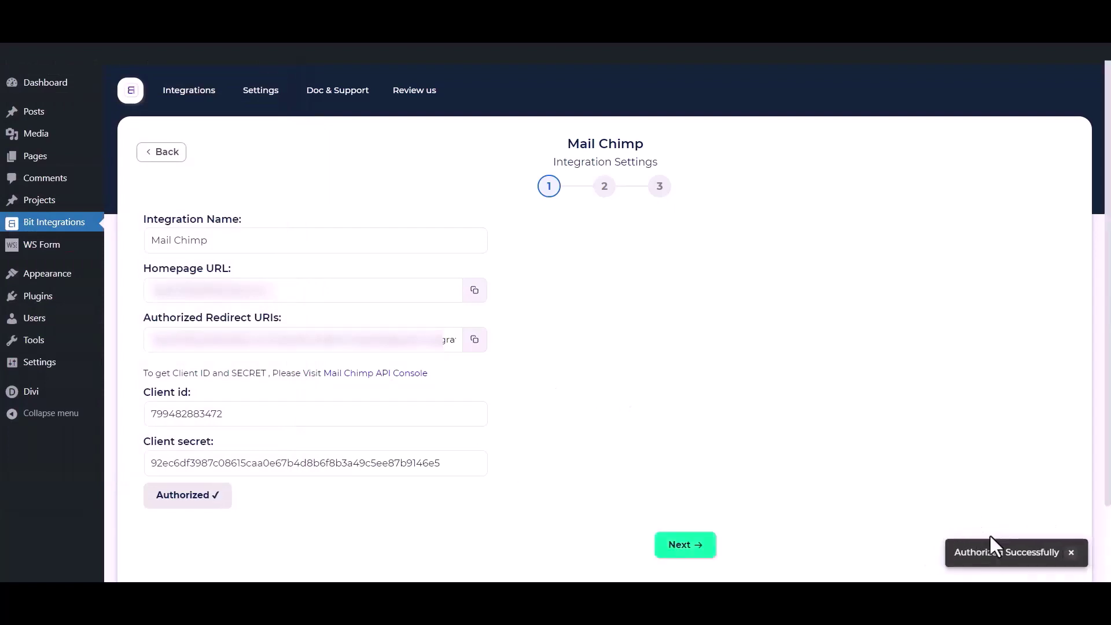
Step: Choose the 'Bit Integrations' audience and add tags Tag - 1, Tag - 2 and Tag - 3
click(703, 546)
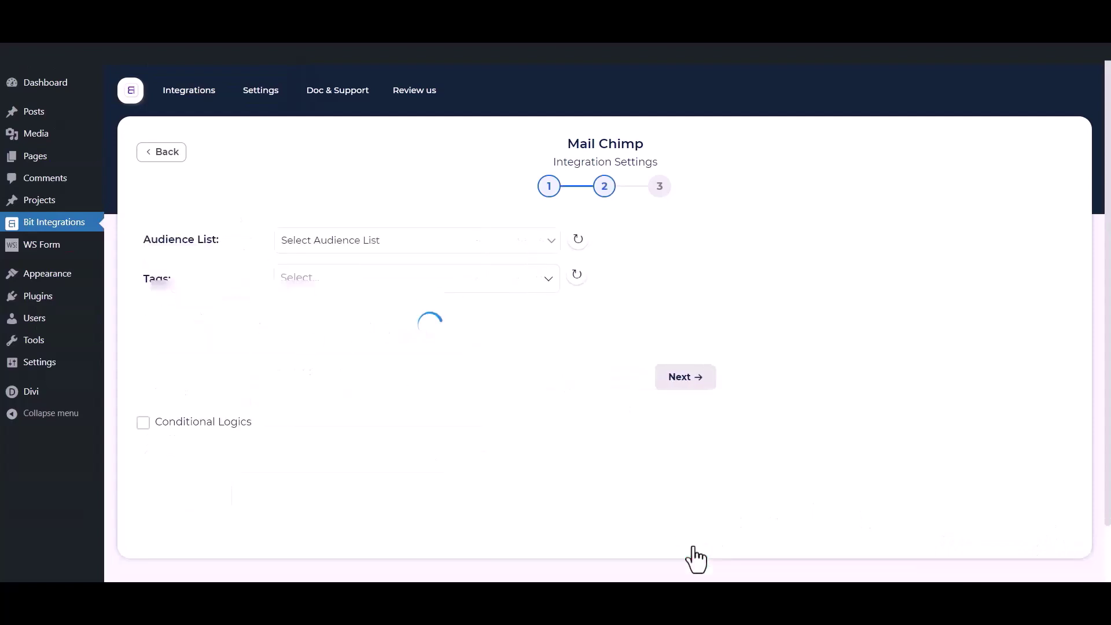
click(354, 243)
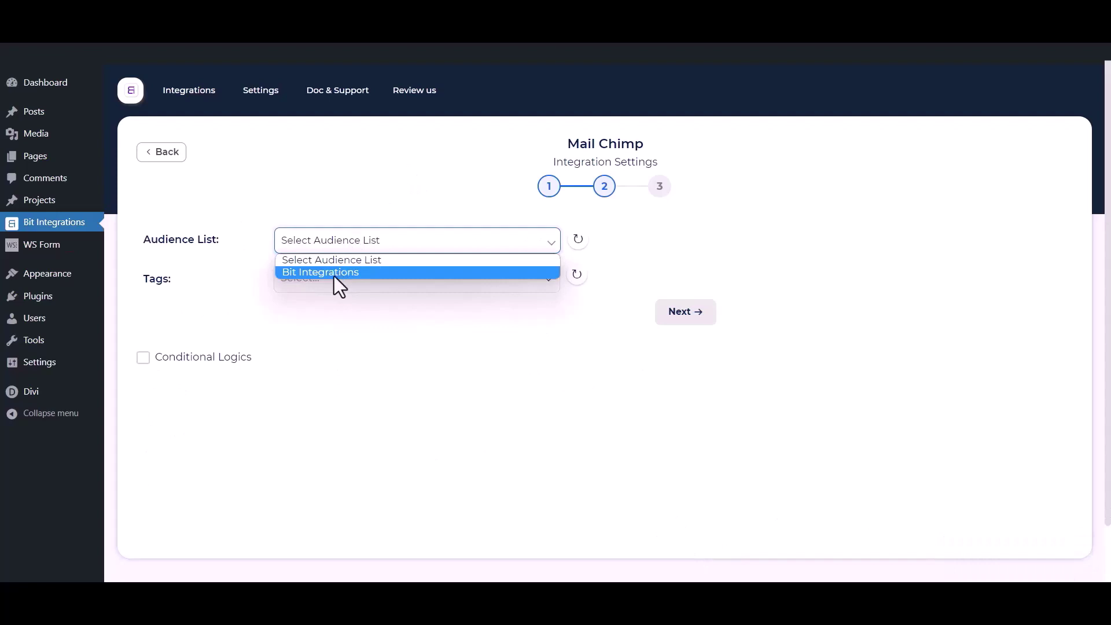
click(335, 274)
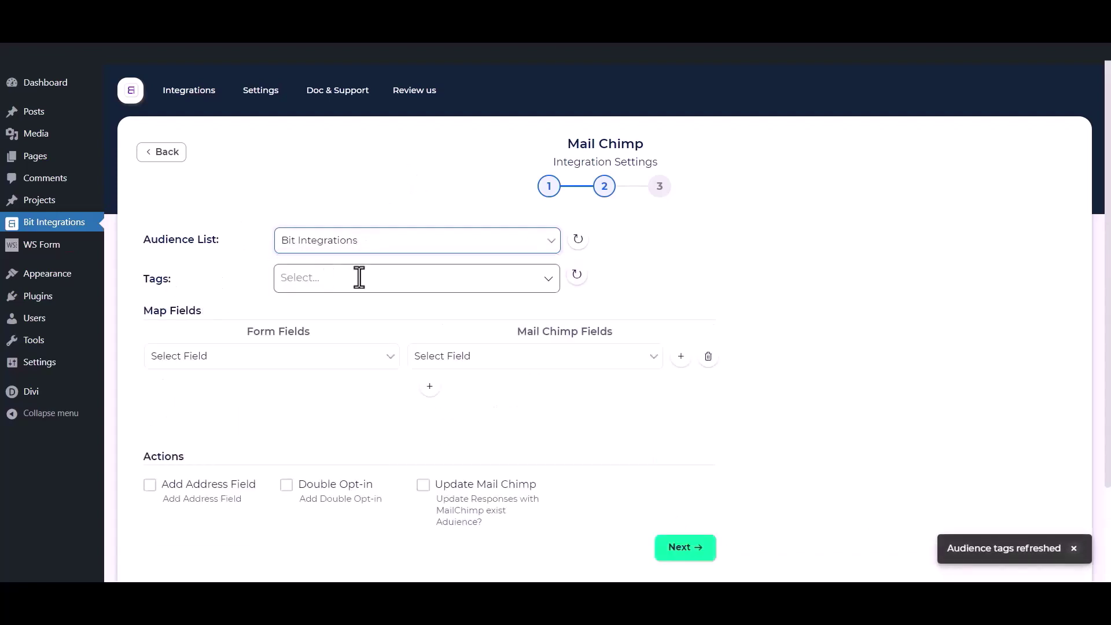
click(359, 278)
click(316, 307)
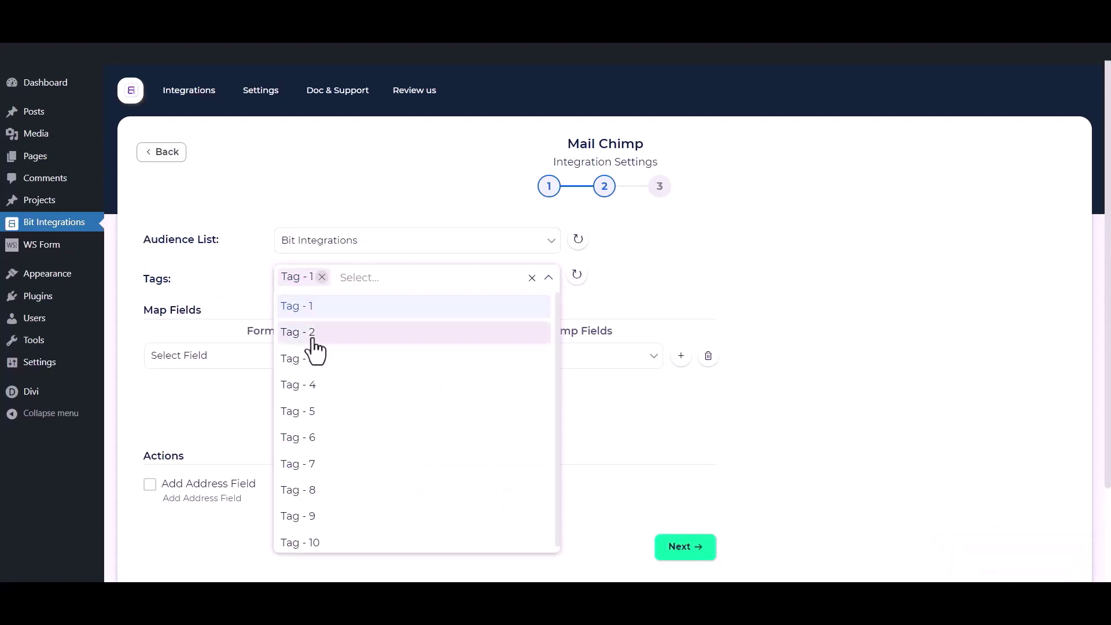
click(315, 339)
click(312, 360)
click(214, 271)
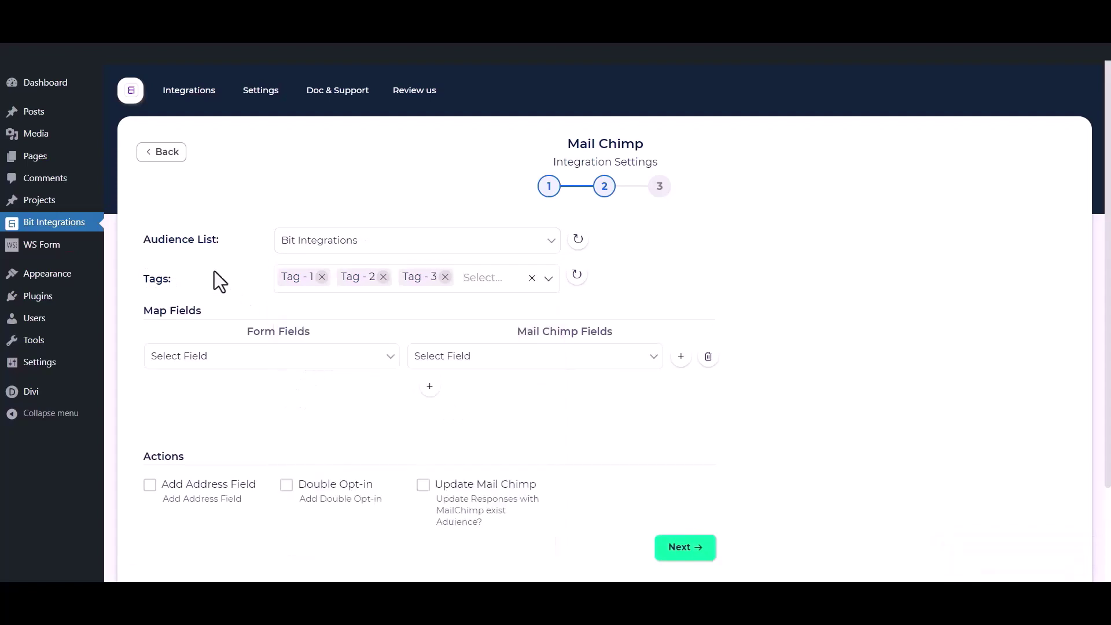
Step: Map the form's First Name and Email fields to Mailchimp's First Name and Email
scroll(215, 272, down, 1)
click(249, 290)
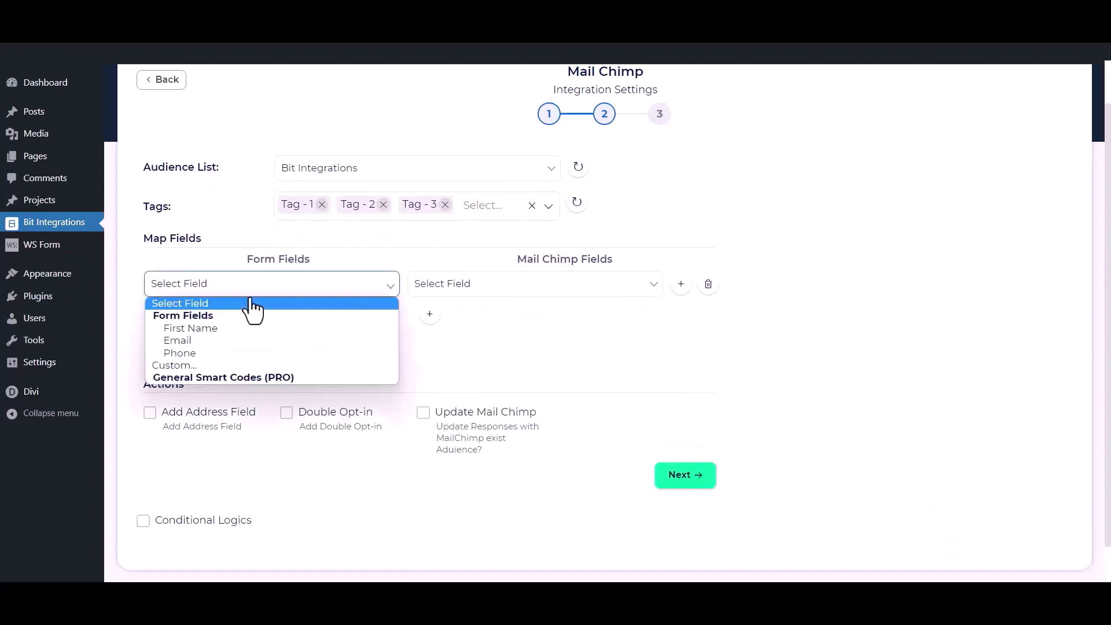
click(217, 329)
click(445, 289)
click(457, 335)
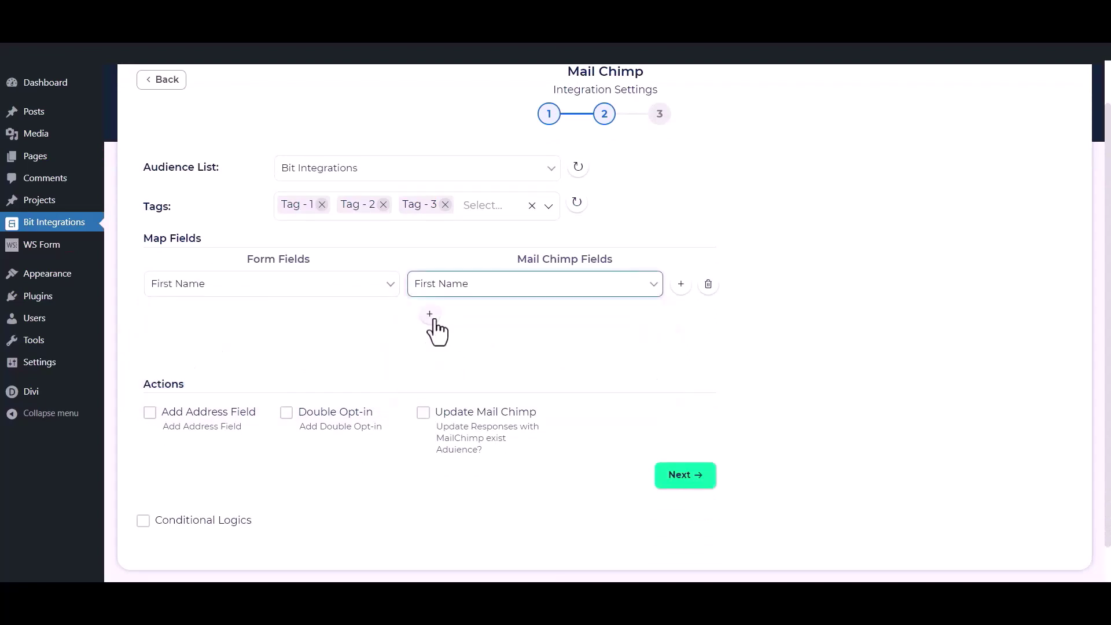
click(429, 314)
click(355, 317)
click(252, 372)
click(480, 317)
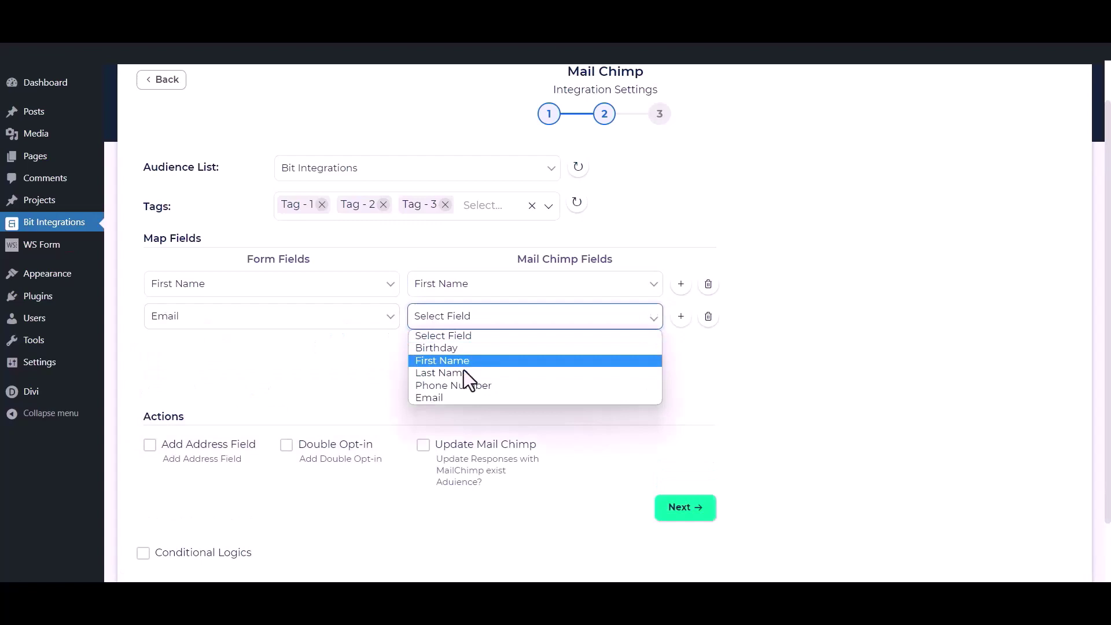
click(428, 398)
Step: Map the form's Phone field to Mailchimp's Phone Number, leaving address mapping off
click(430, 347)
click(322, 349)
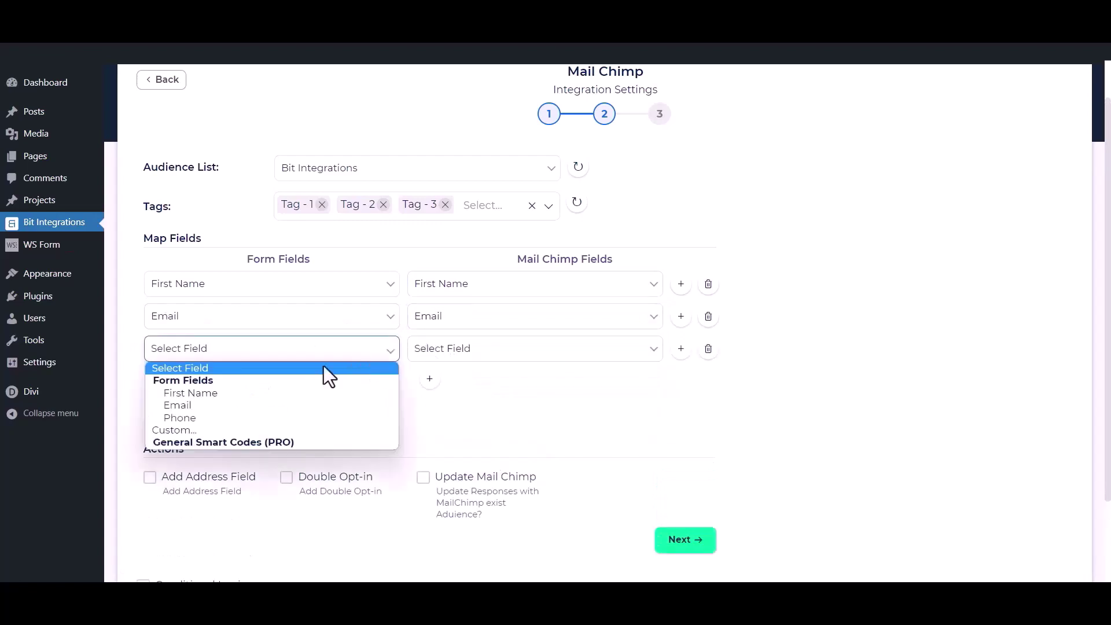
click(273, 416)
click(498, 350)
click(459, 420)
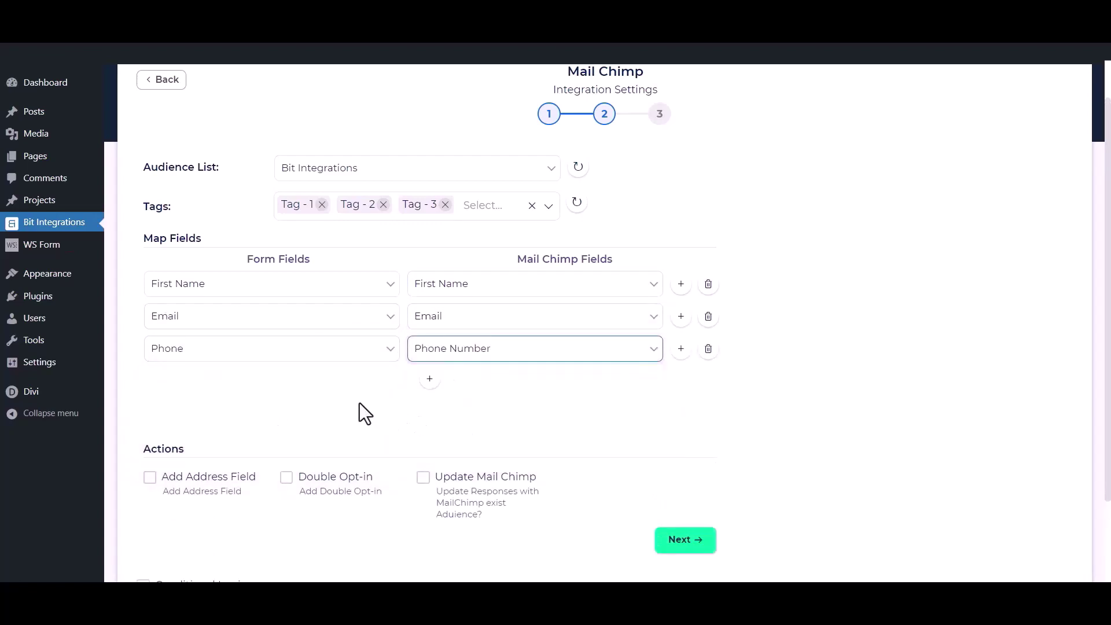
scroll(478, 380, down, 2)
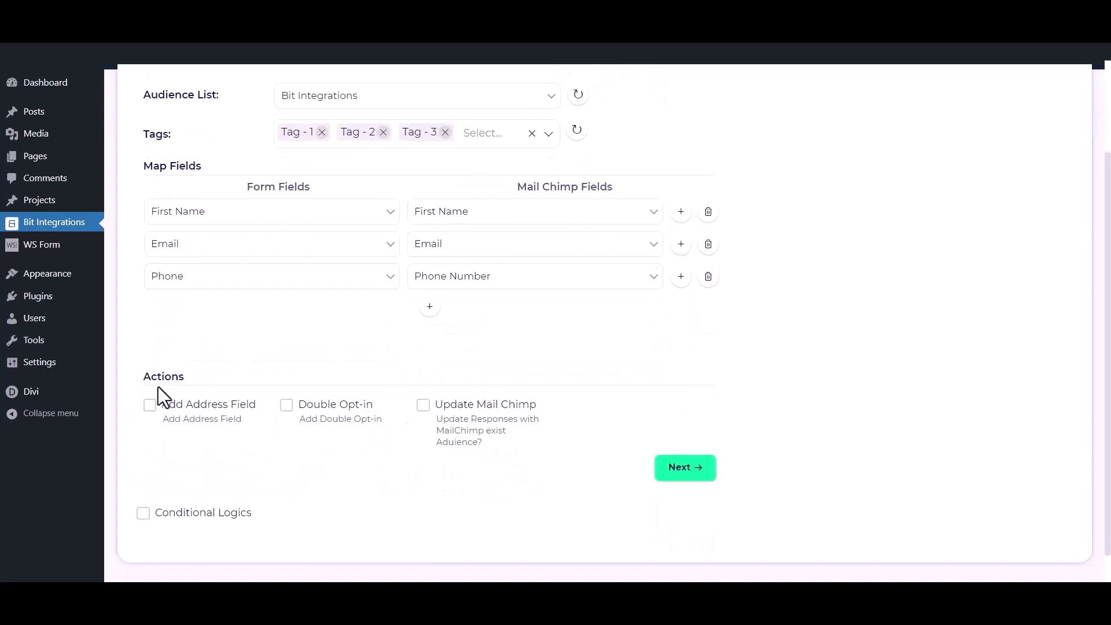
click(150, 406)
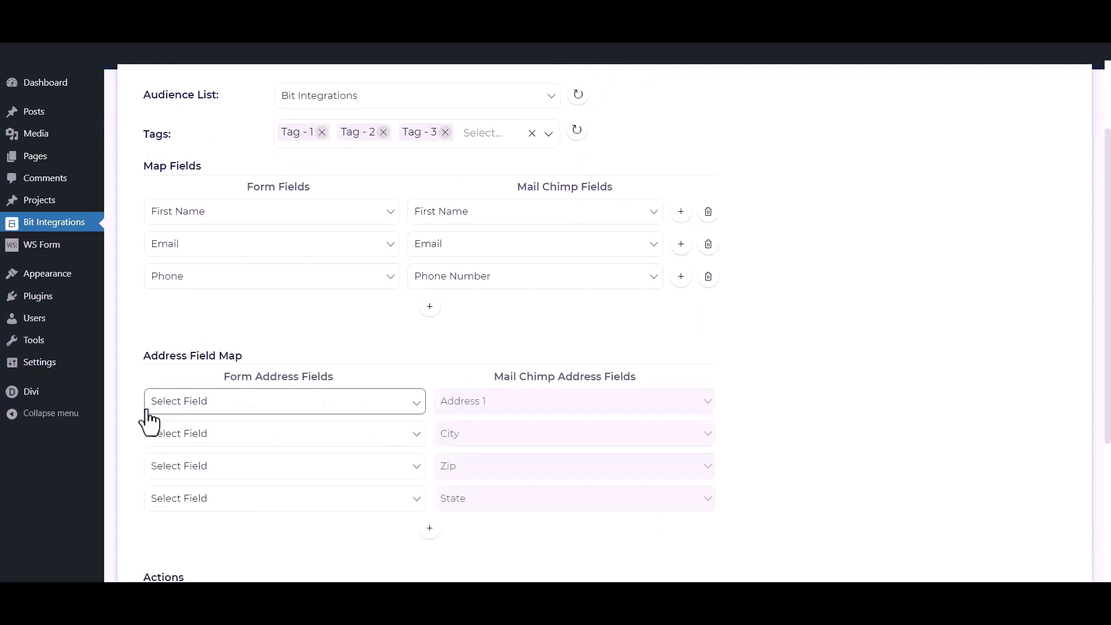
scroll(148, 411, down, 4)
click(150, 460)
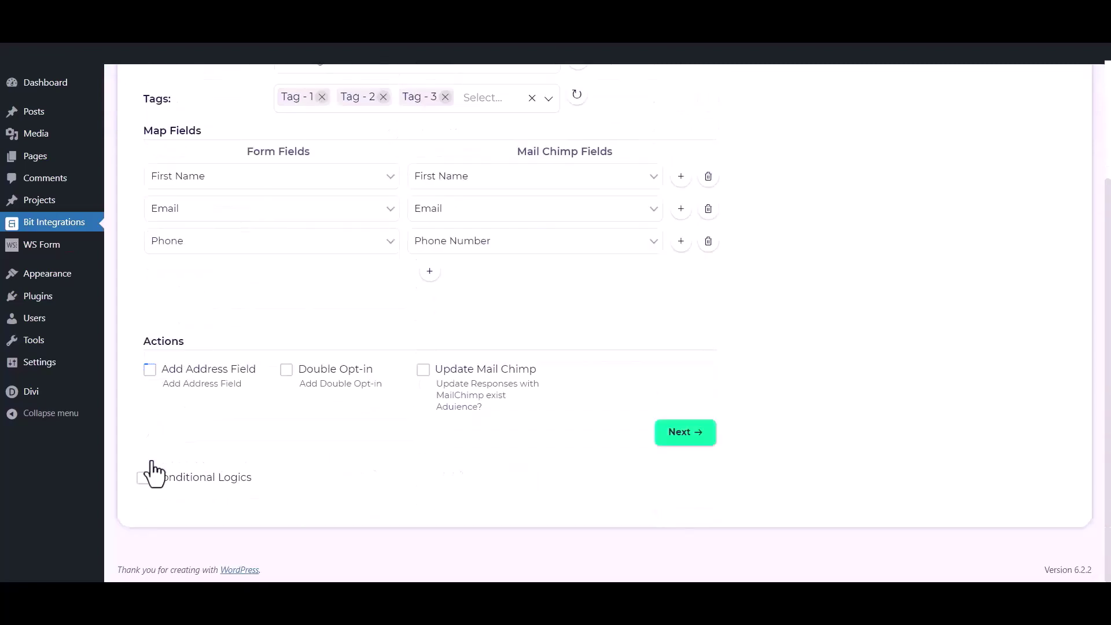
Step: Leave Double Opt-in and Update Mail Chimp switched off after toggling each on and back
click(287, 371)
click(287, 375)
click(423, 371)
click(423, 375)
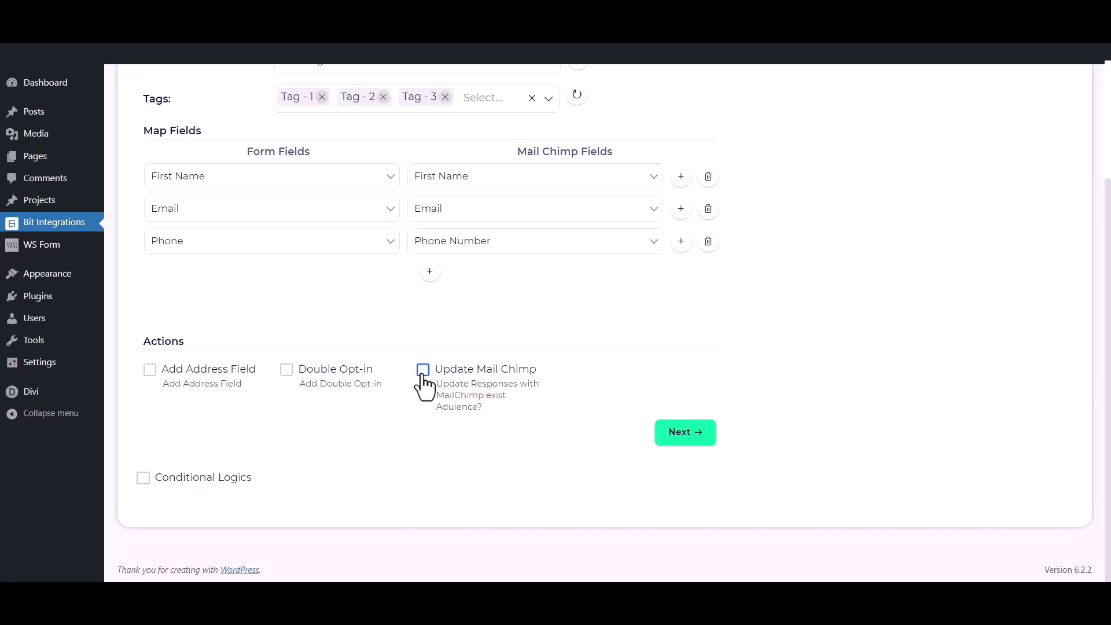
Step: Leave Conditional Logics off and advance to the Successfully Integrated step
click(143, 478)
scroll(147, 495, down, 2)
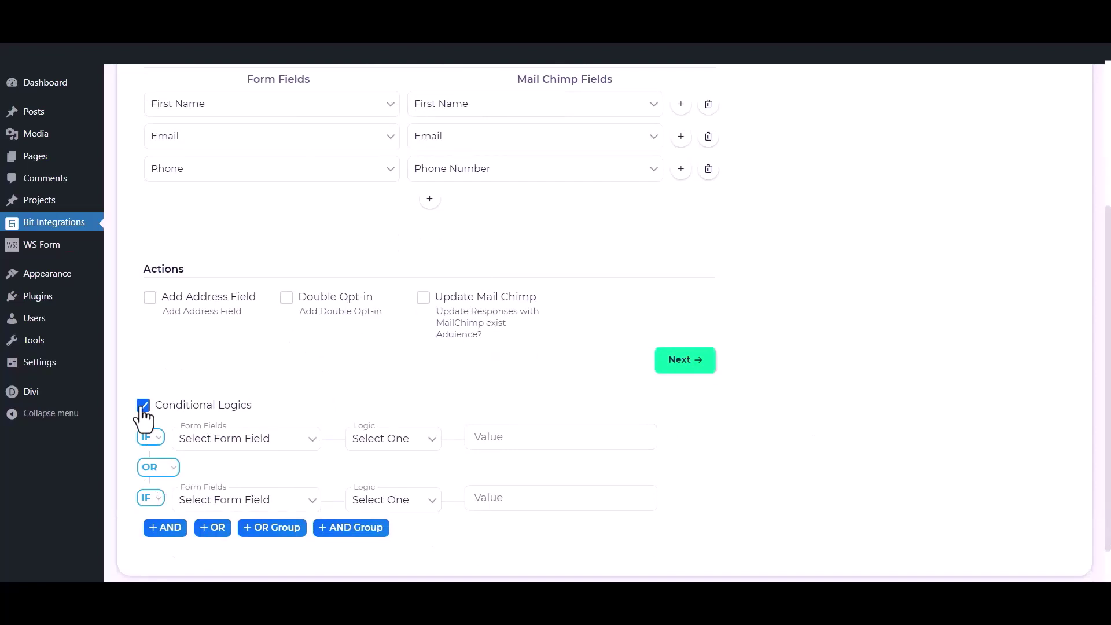
click(143, 407)
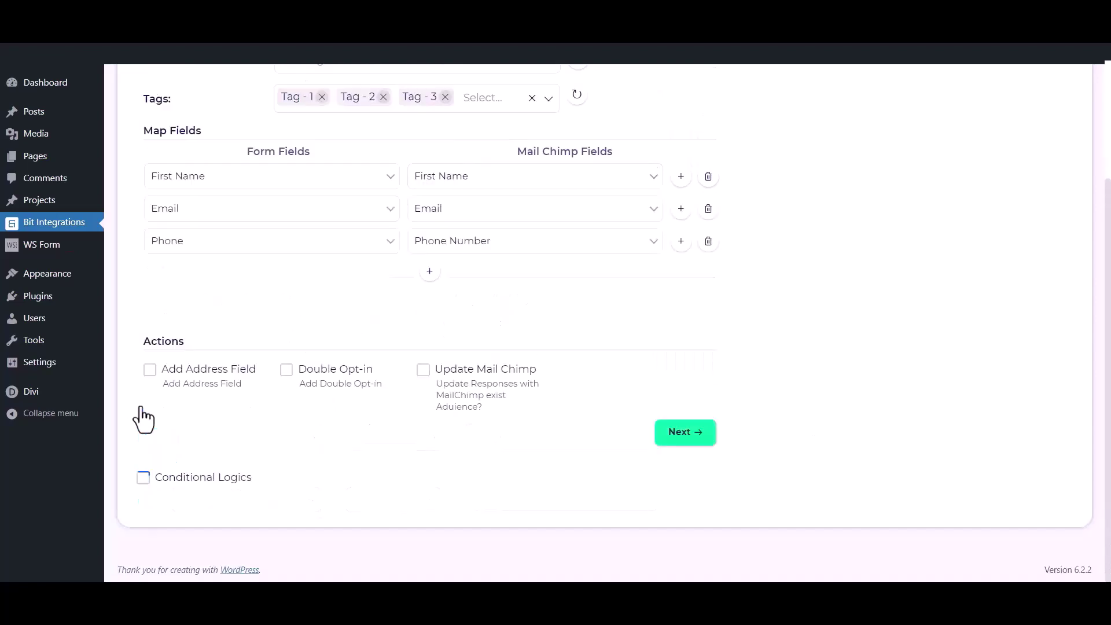
click(699, 440)
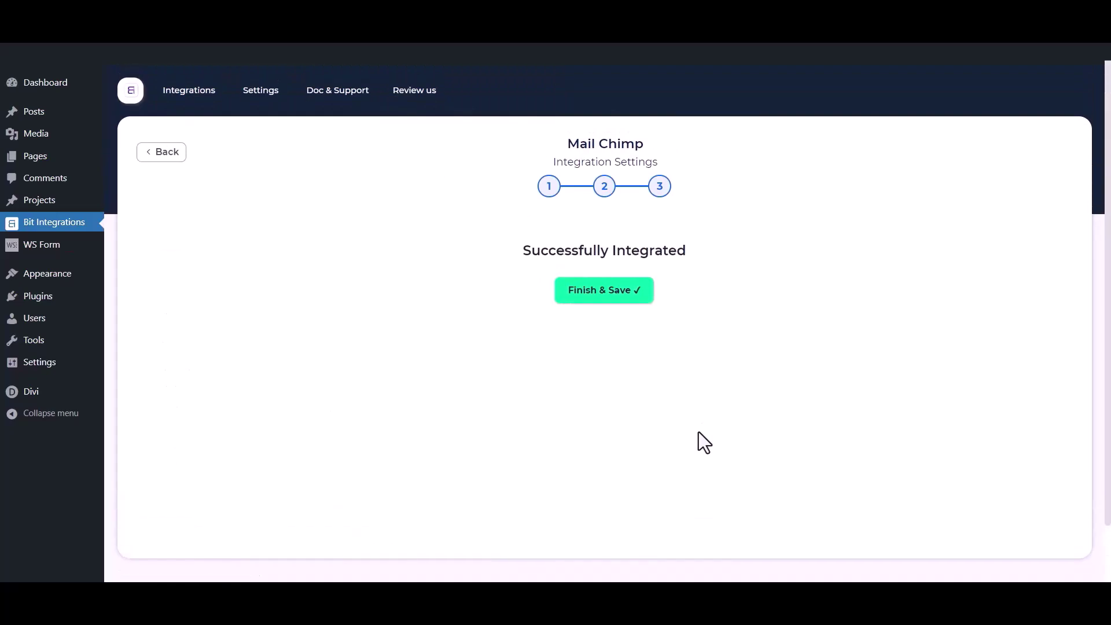
Step: Save the integration, then send a Divi contact form test with first name, email and phone number
click(598, 299)
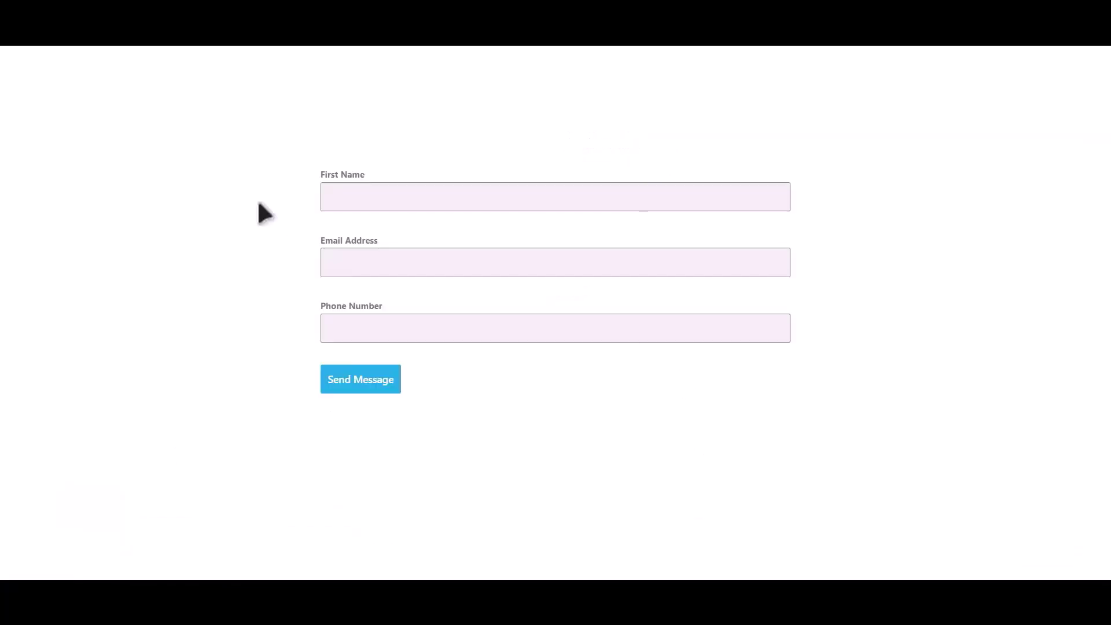
click(540, 189)
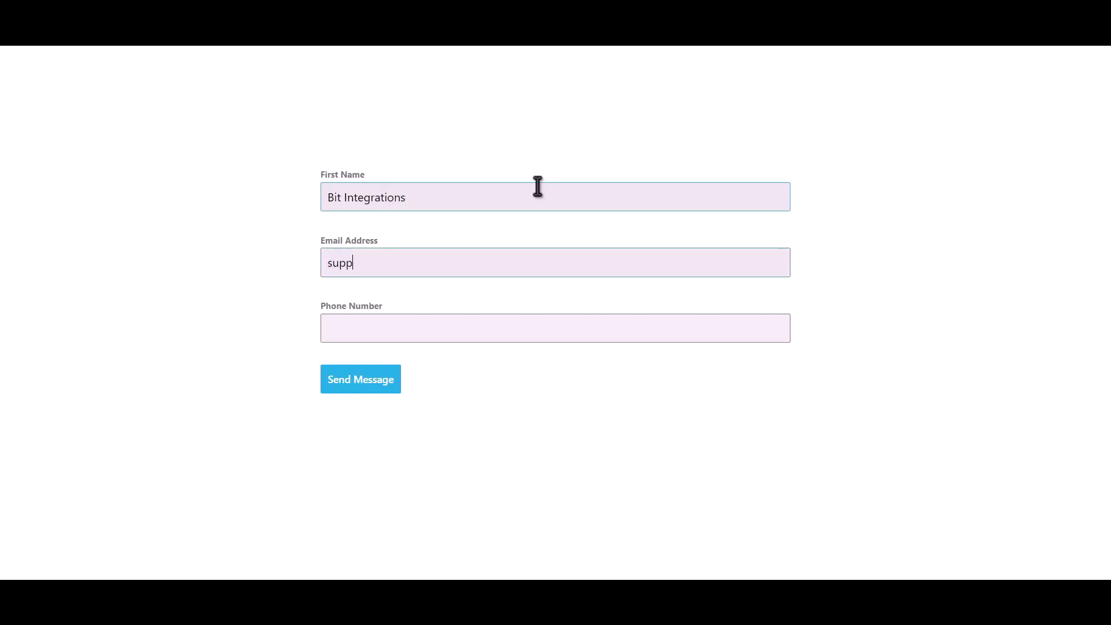
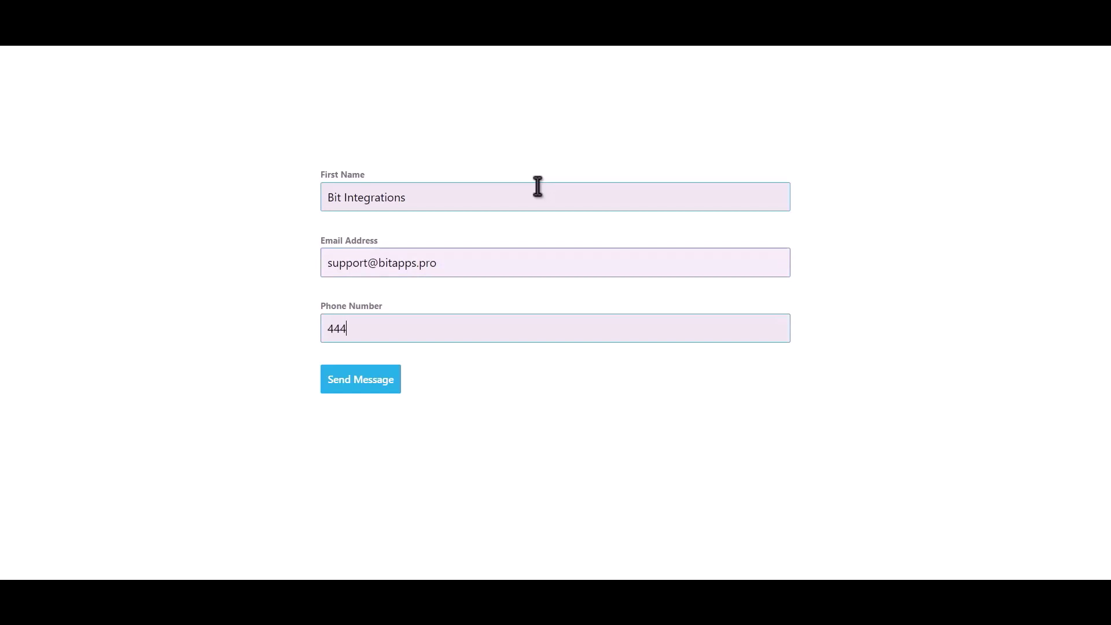
click(365, 384)
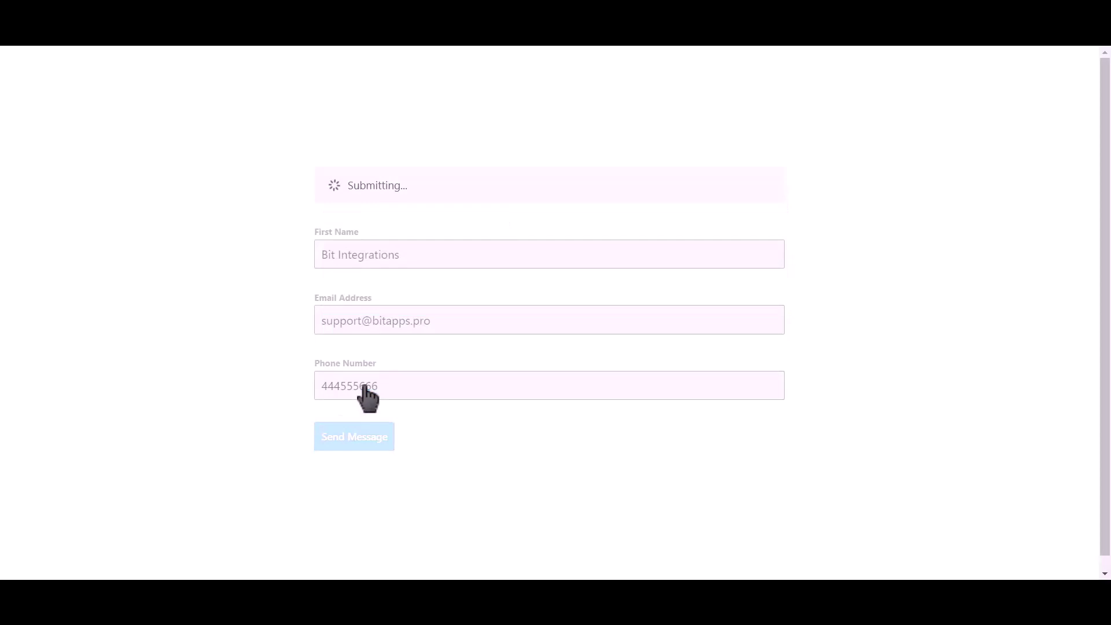